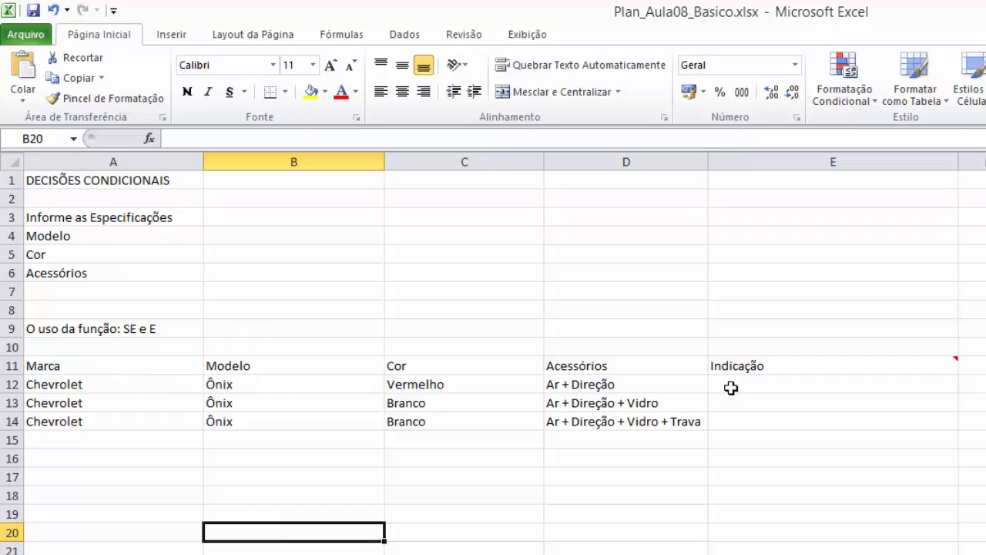
- Enter the specifications Ônix for Modelo in B4 and Branco for Cor in B5
{"action": "mouse_move", "coordinate": [740, 373]}
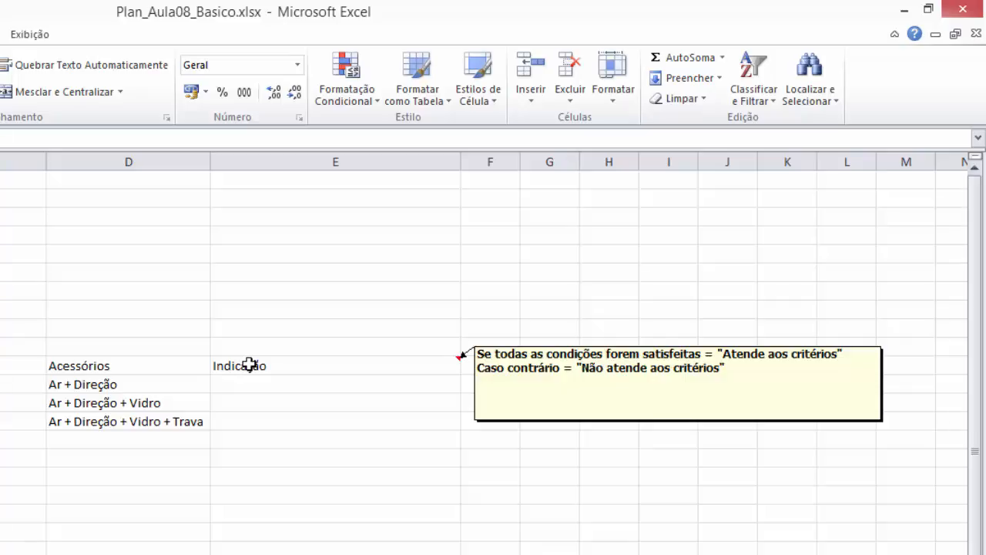
{"action": "left_click", "coordinate": [270, 236]}
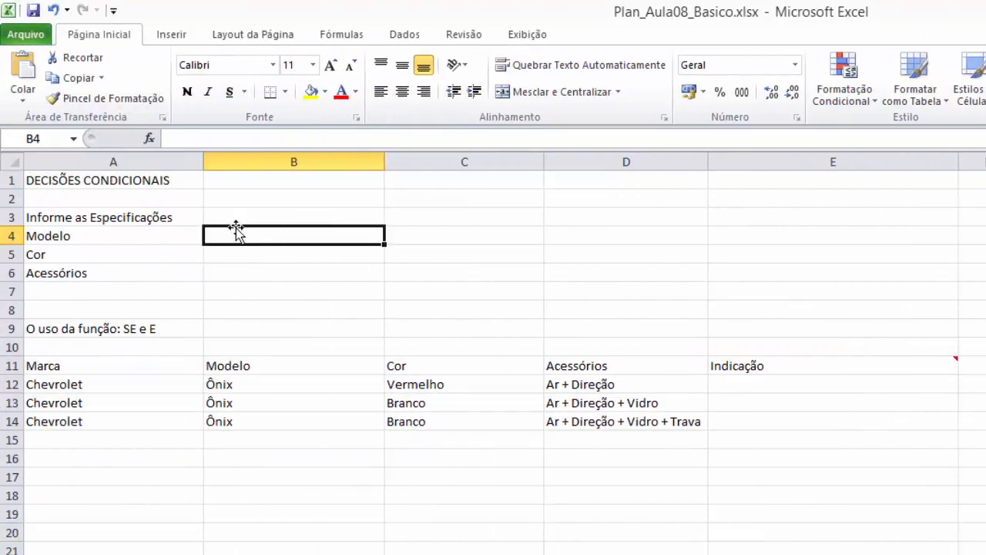
{"action": "type", "text": "Ônix"}
{"action": "key", "text": "BackSpace"}
{"action": "key", "text": "BackSpace"}
{"action": "key", "text": "BackSpace"}
{"action": "key", "text": "BackSpace"}
{"action": "type", "text": "Ônix"}
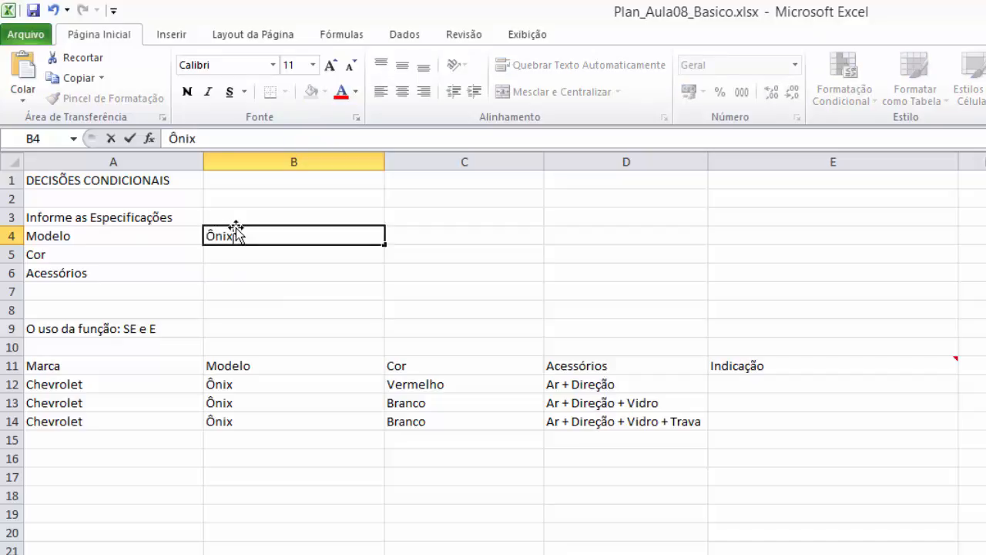
{"action": "key", "text": "Return"}
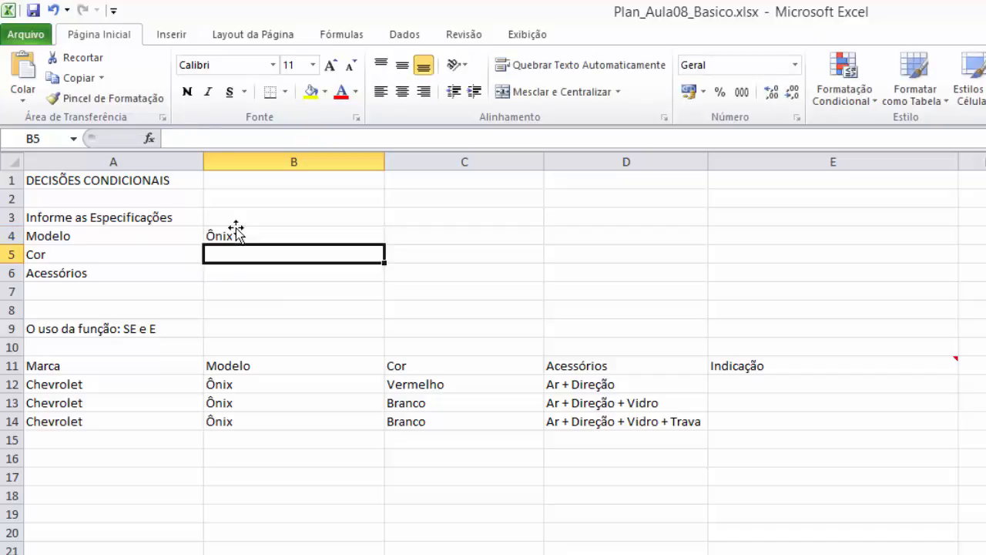
{"action": "type", "text": "Branco"}
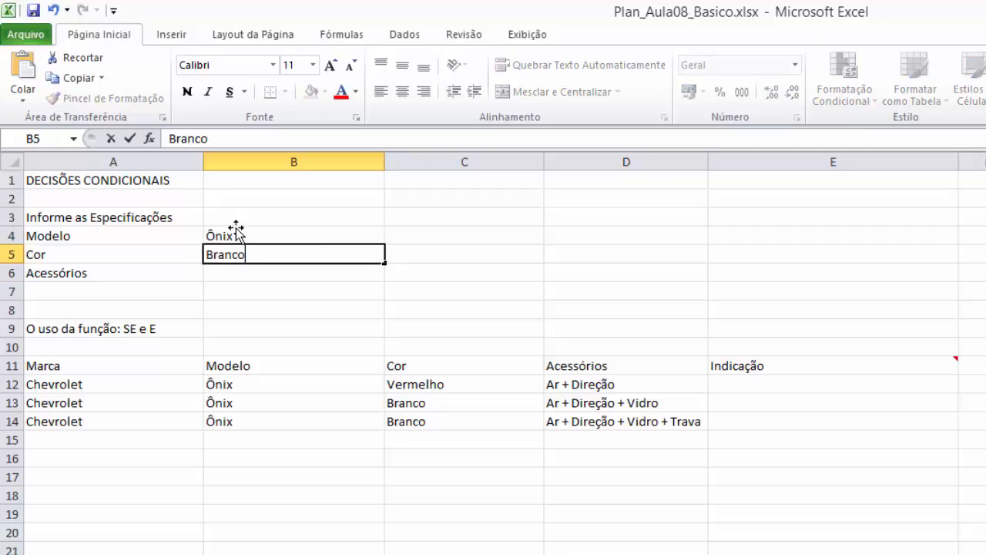
{"action": "key", "text": "Return"}
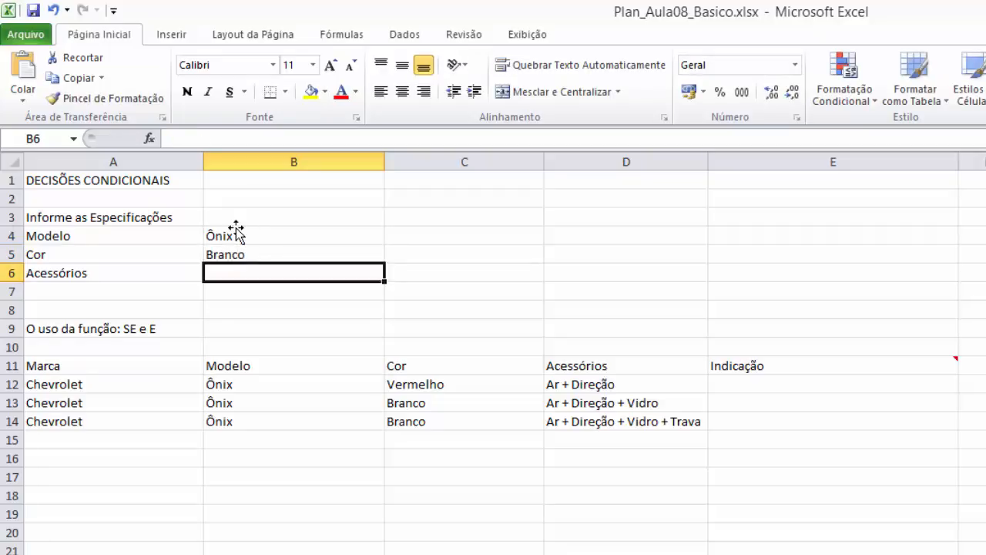
- Enter "Ar + Direção + Vidro + Trava" as the Acessórios specification in B6
{"action": "type", "text": "Ar"}
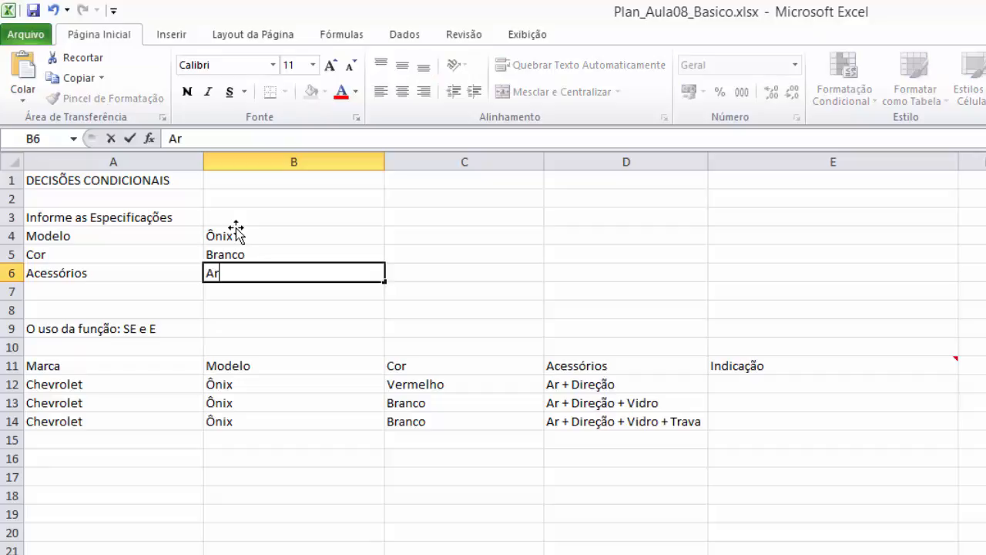
{"action": "type", "text": " + Direç"}
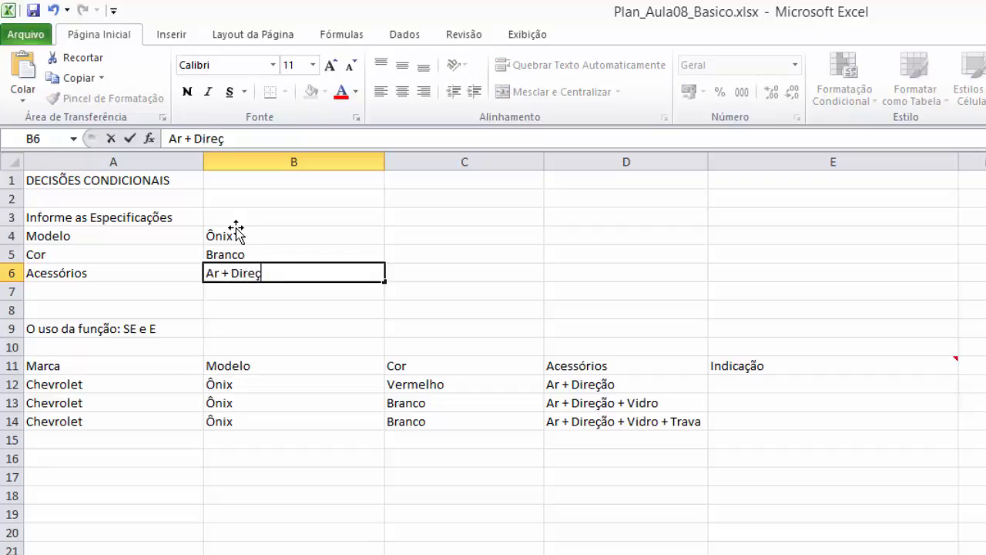
{"action": "type", "text": "ão + Vidro + Trava"}
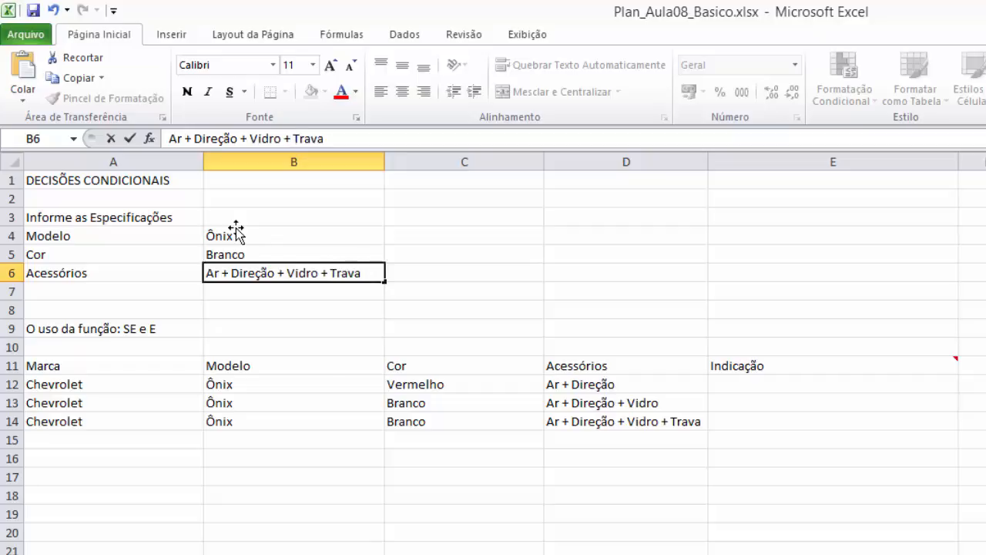
{"action": "key", "text": "Return"}
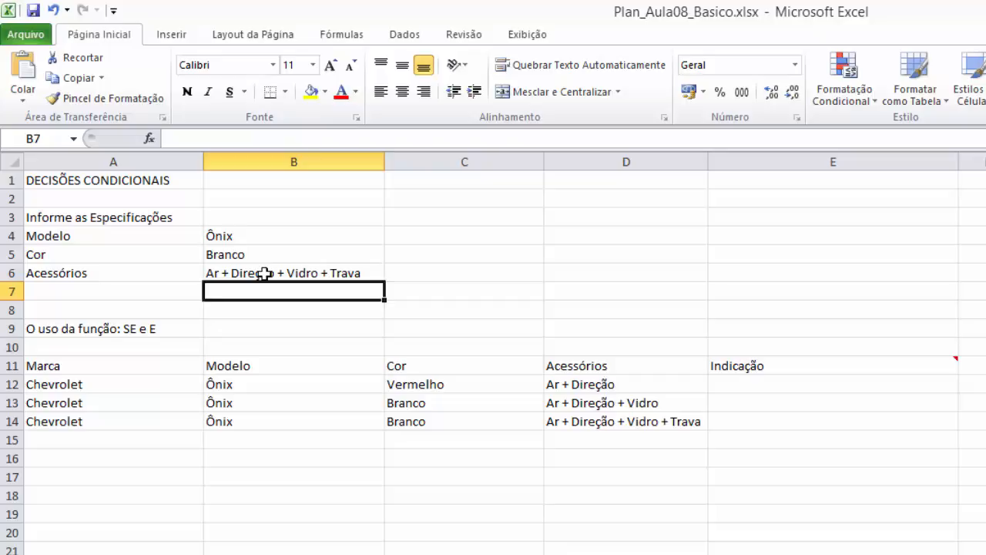
- Begin an SE formula with a nested E function in E12, with B12=$B$4 as its first condition
{"action": "left_click", "coordinate": [750, 381]}
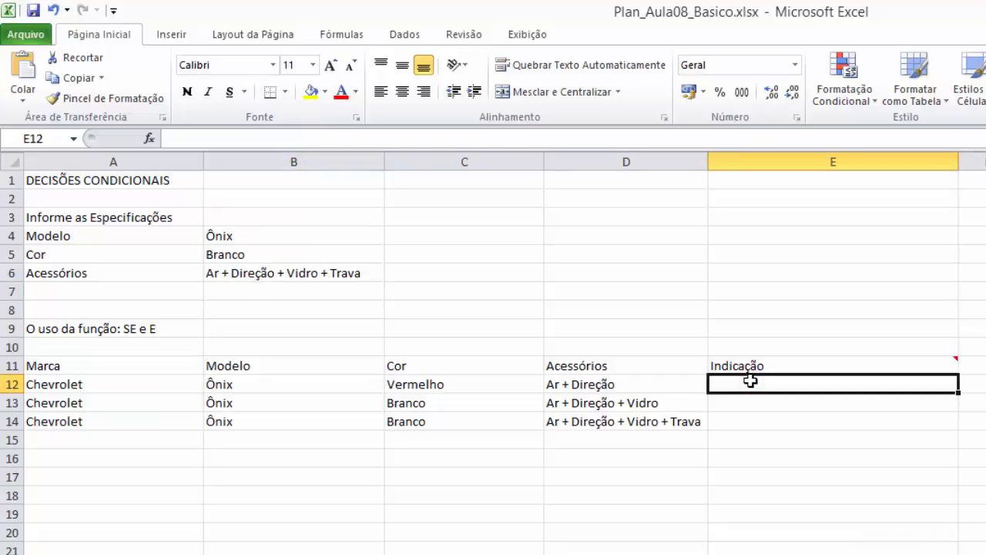
{"action": "type", "text": "="}
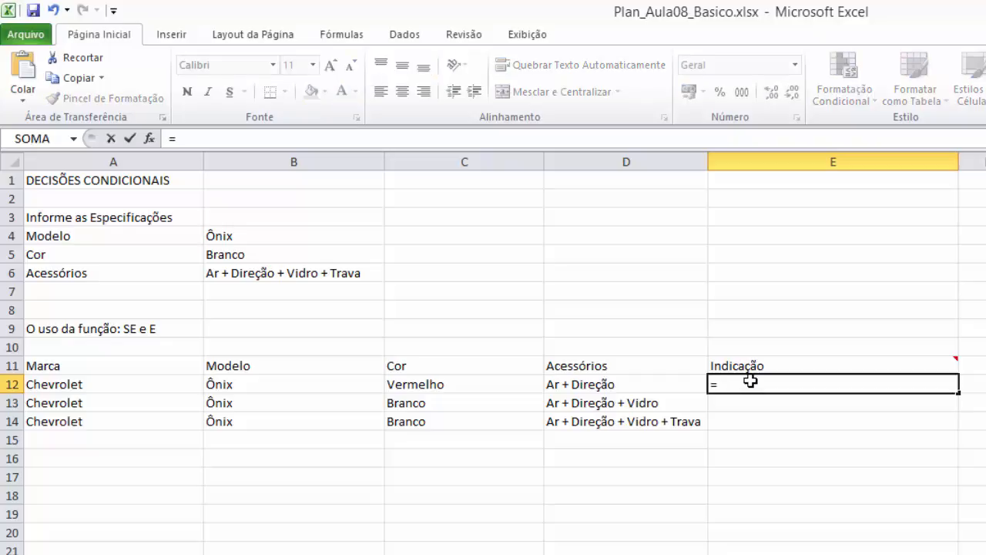
{"action": "type", "text": "SE("}
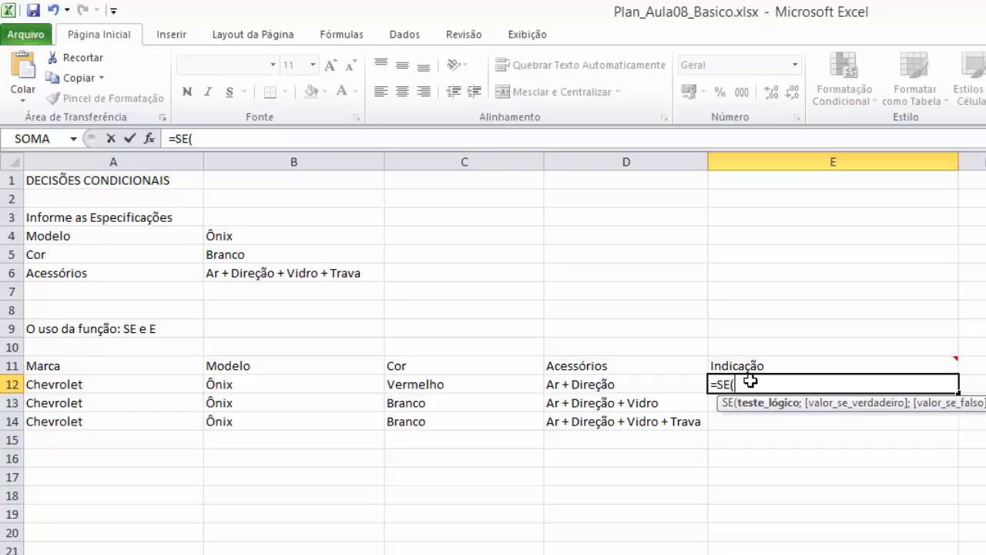
{"action": "type", "text": "E"}
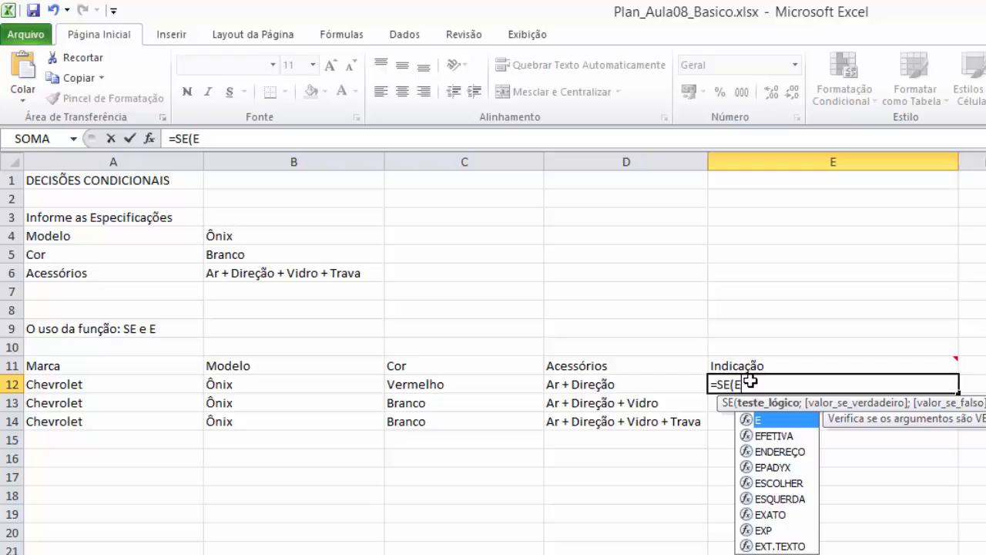
{"action": "type", "text": "("}
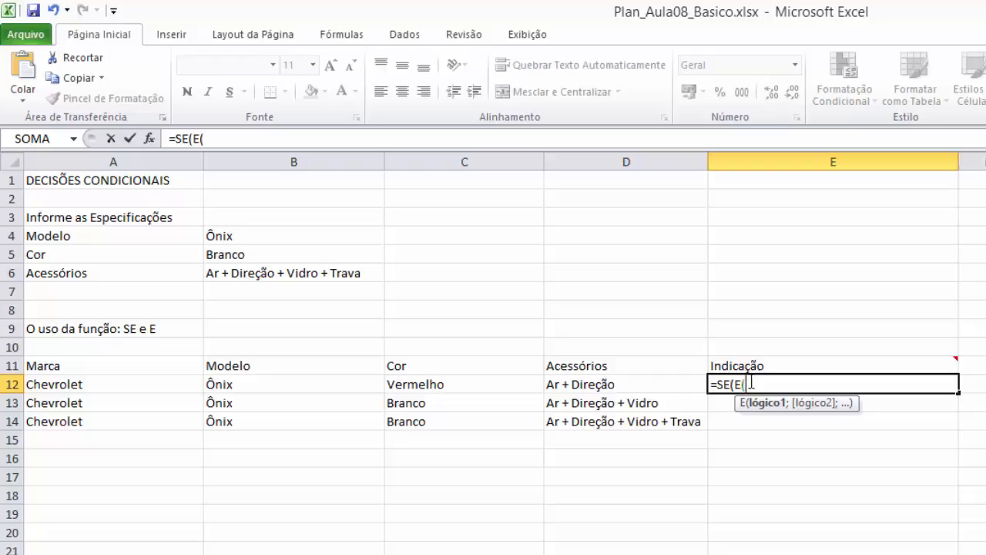
{"action": "left_click", "coordinate": [278, 383]}
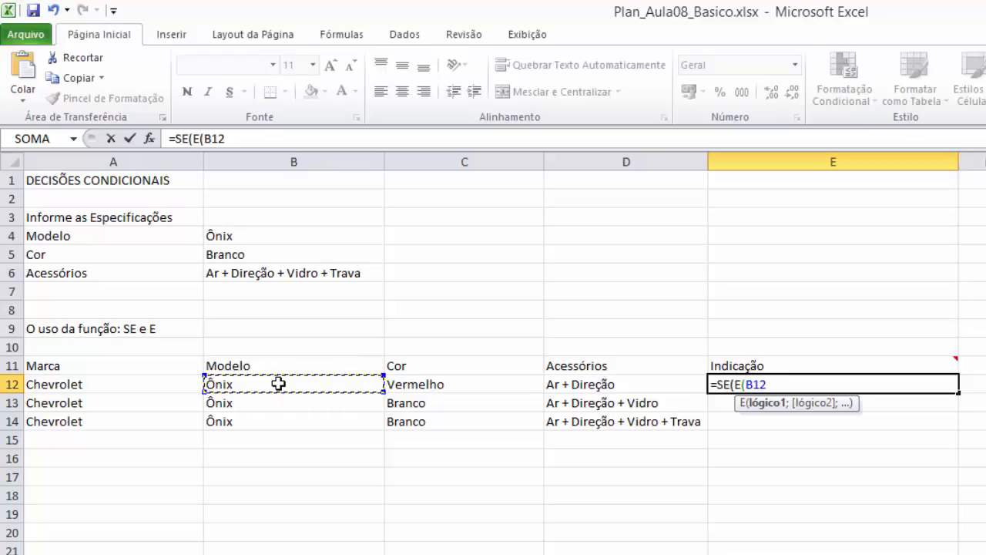
{"action": "type", "text": "="}
{"action": "left_click", "coordinate": [248, 236]}
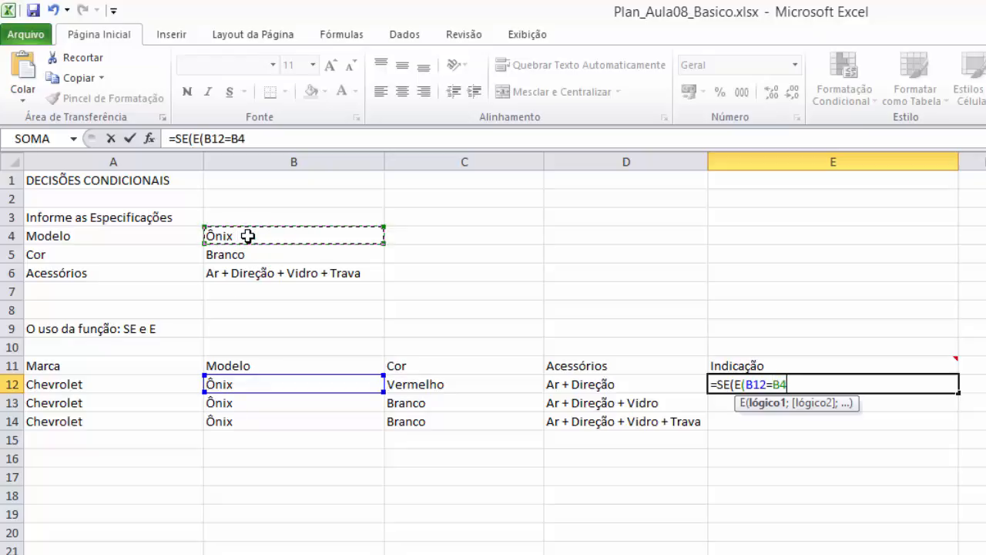
{"action": "key", "text": "F4"}
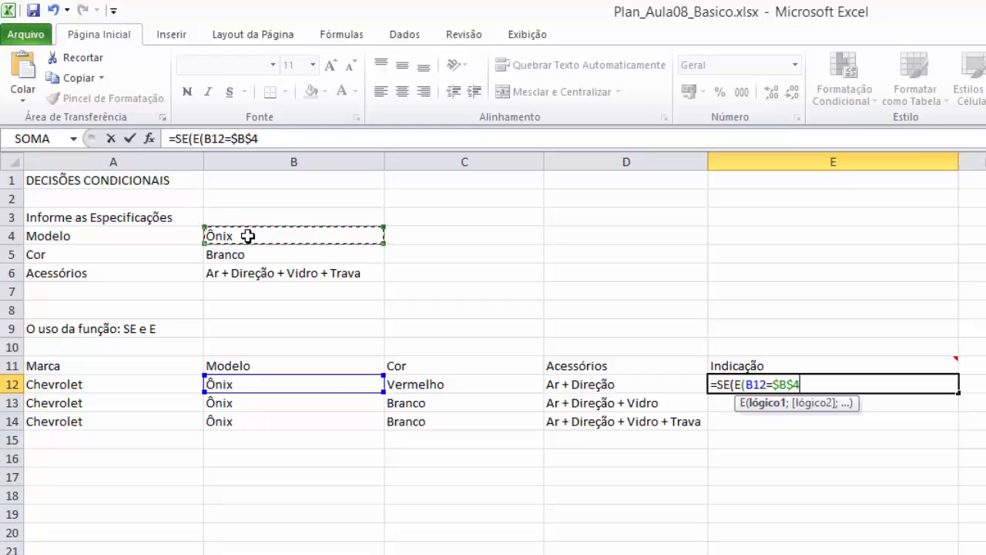
{"action": "type", "text": ";"}
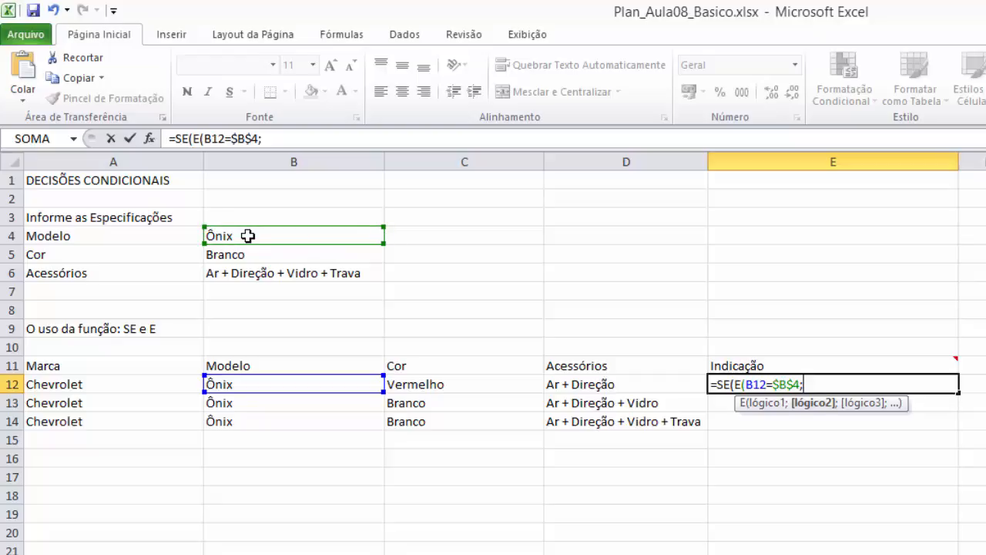
- Add C12=$B$5 as the second condition of the E function, with an absolute reference to the specified color
{"action": "left_click", "coordinate": [450, 384]}
{"action": "type", "text": "="}
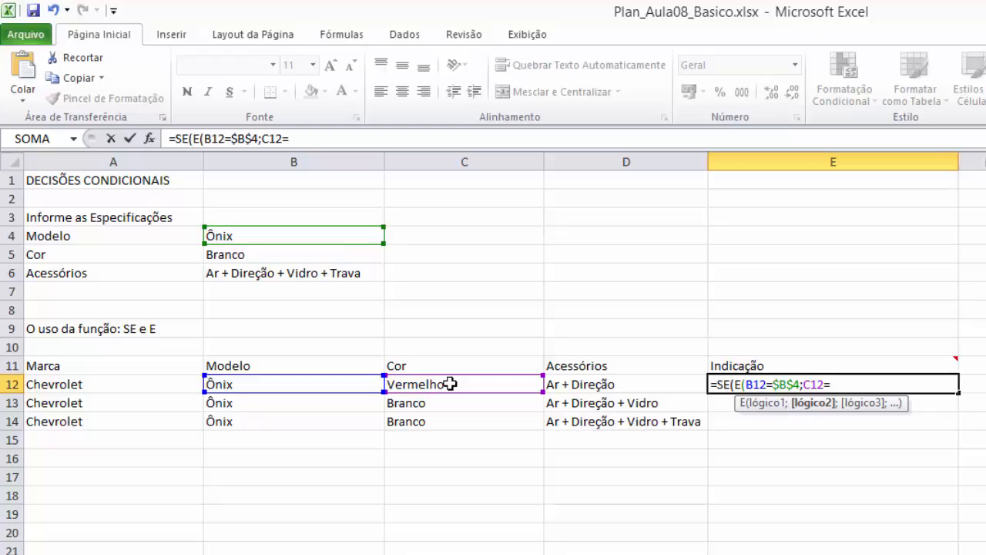
{"action": "left_click", "coordinate": [272, 255]}
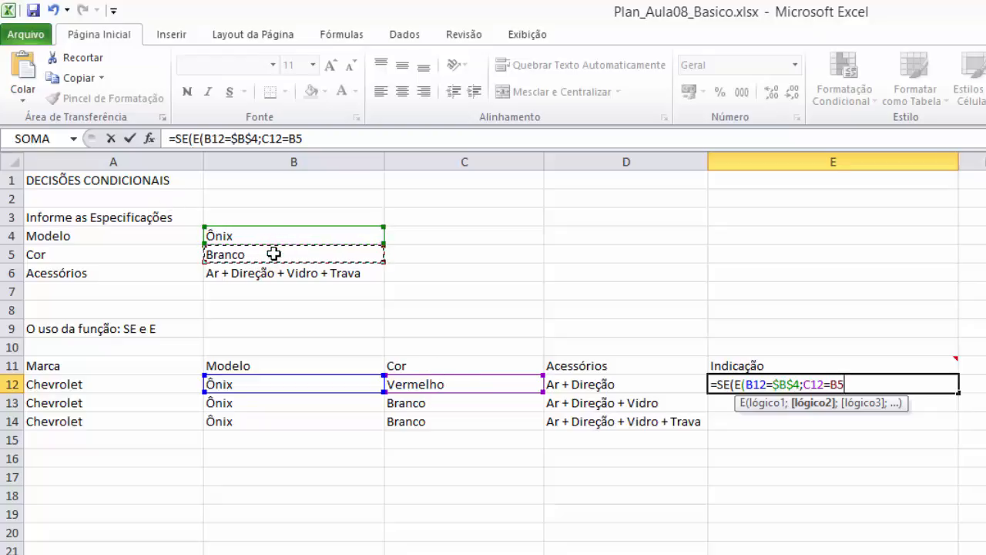
{"action": "key", "text": "F4"}
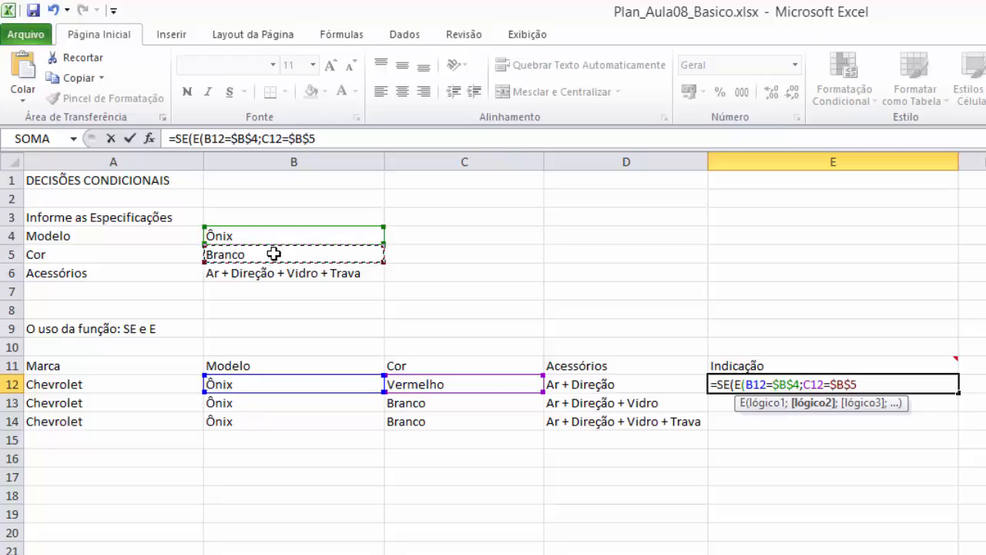
{"action": "type", "text": ";"}
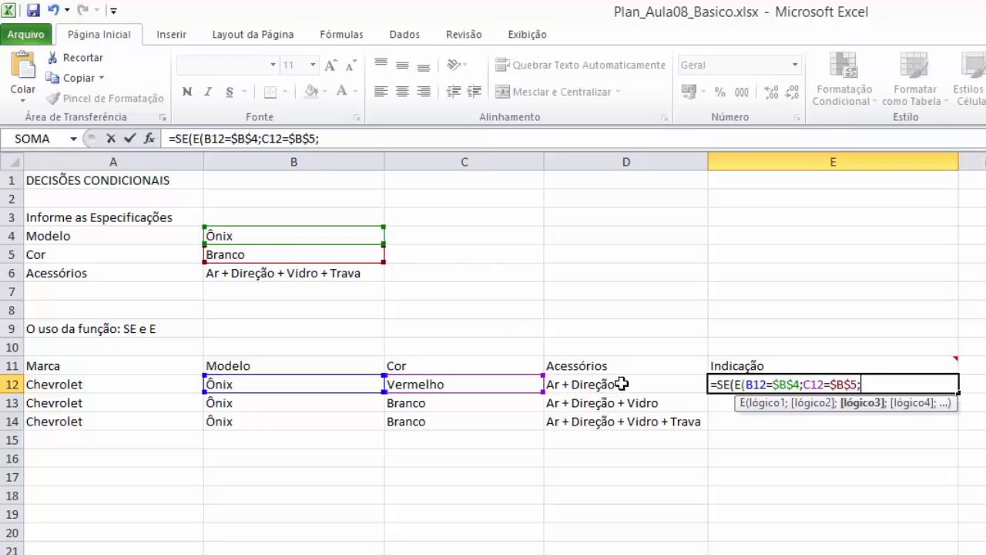
- Add D12=$B$6 as the third condition, with an absolute accessories reference, and close the E function
{"action": "left_click", "coordinate": [621, 383]}
{"action": "type", "text": "="}
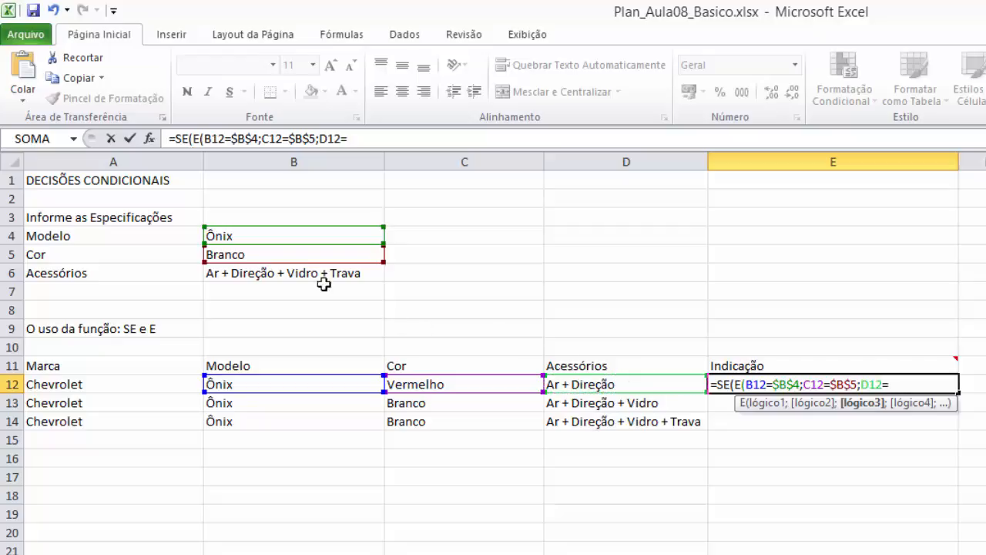
{"action": "left_click", "coordinate": [312, 273]}
{"action": "key", "text": "F4"}
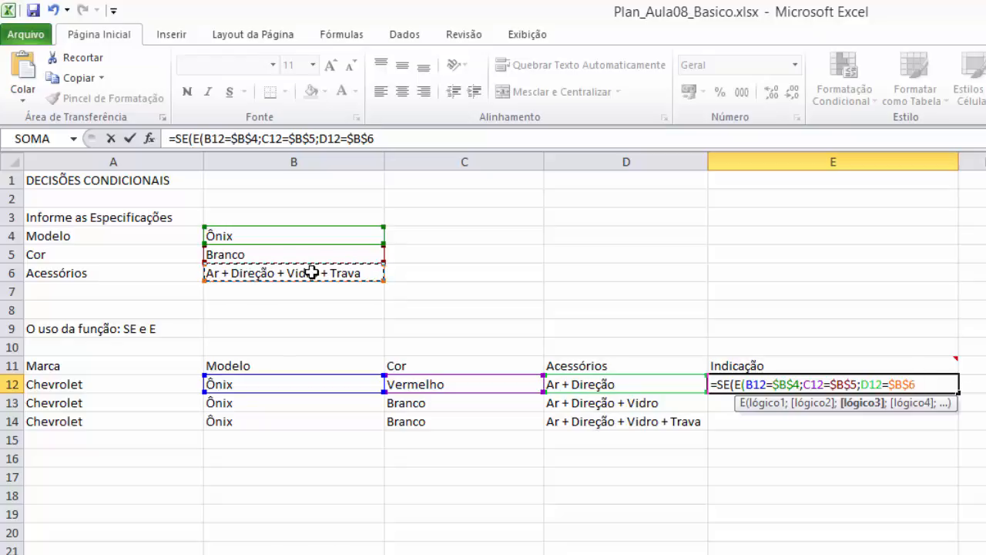
{"action": "type", "text": ")"}
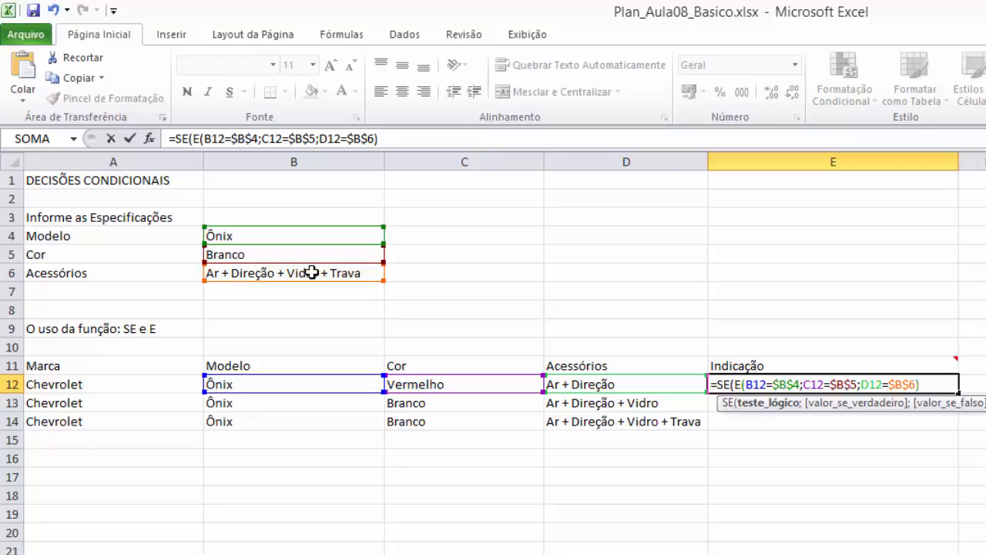
- Set the SE function's value-if-true argument to "Atende aos critérios"
{"action": "type", "text": ";\"aTEN"}
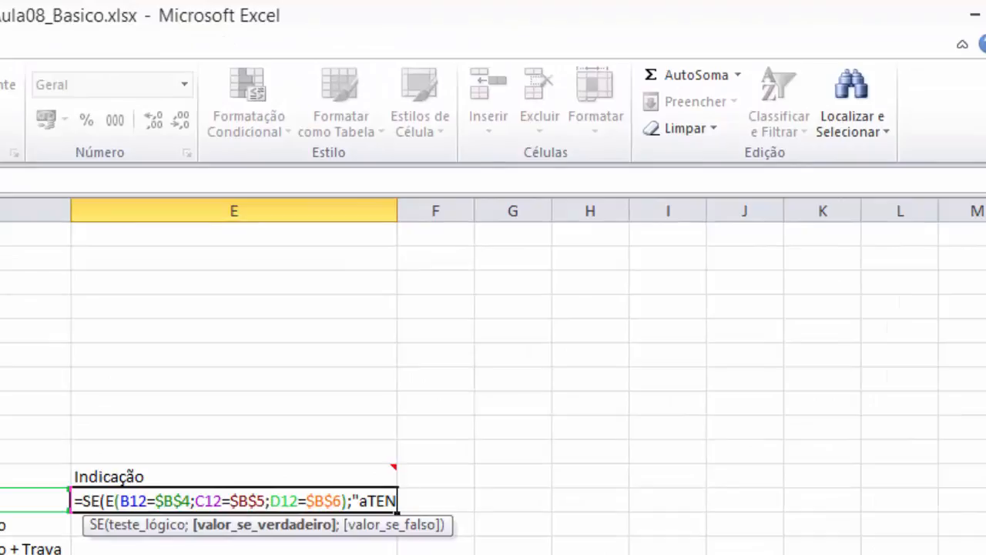
{"action": "key", "text": "BackSpace"}
{"action": "key", "text": "BackSpace"}
{"action": "key", "text": "BackSpace"}
{"action": "key", "text": "BackSpace"}
{"action": "type", "text": "Atende"}
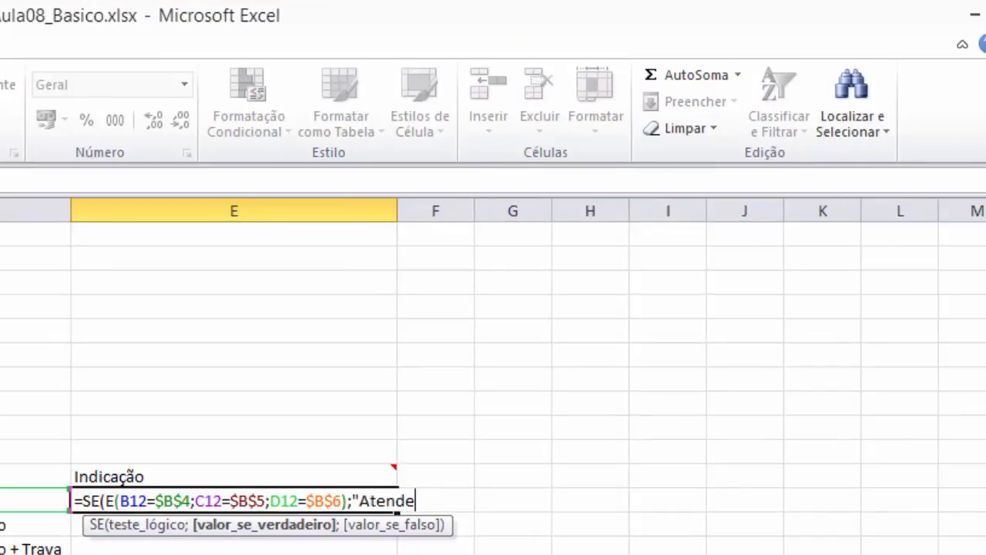
{"action": "type", "text": " aos critér"}
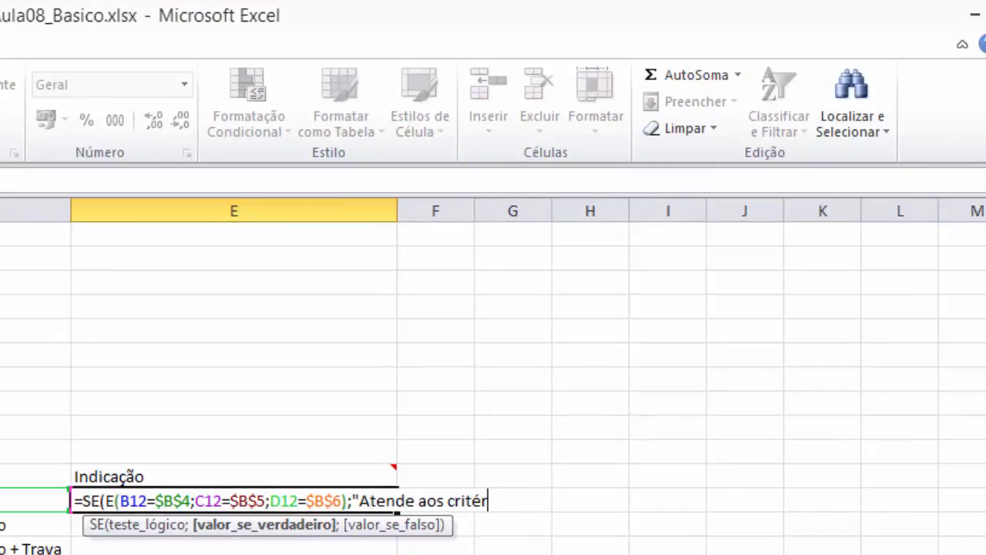
{"action": "type", "text": "ios\""}
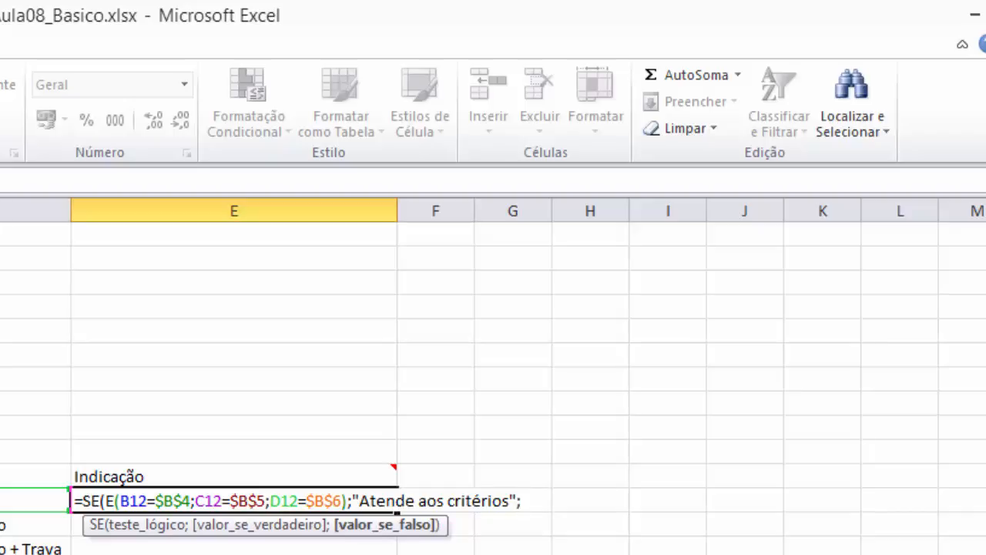
- Set the value-if-false argument to "Não atende aos critérios" and complete the formula in E12
{"action": "type", "text": "\"Não ate"}
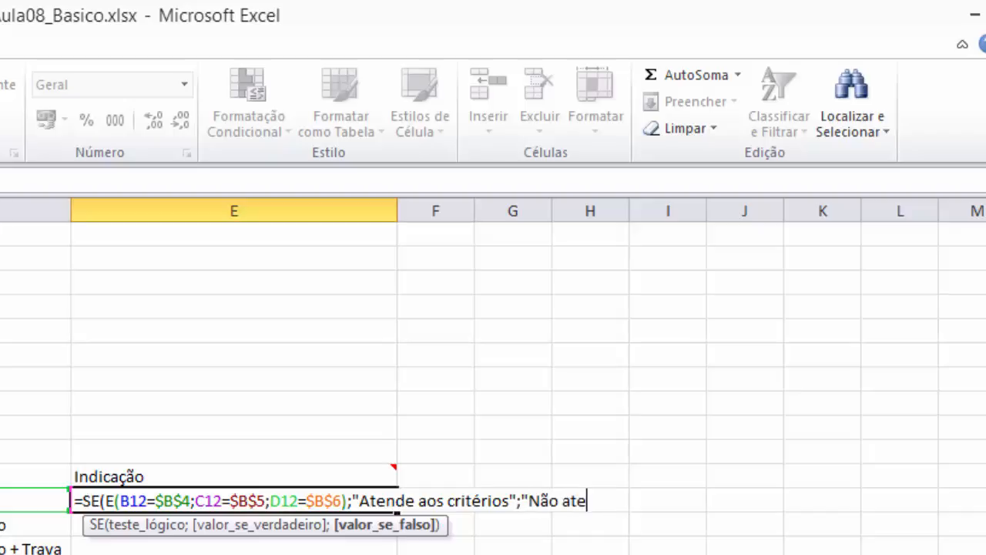
{"action": "type", "text": "nde aos critérios"}
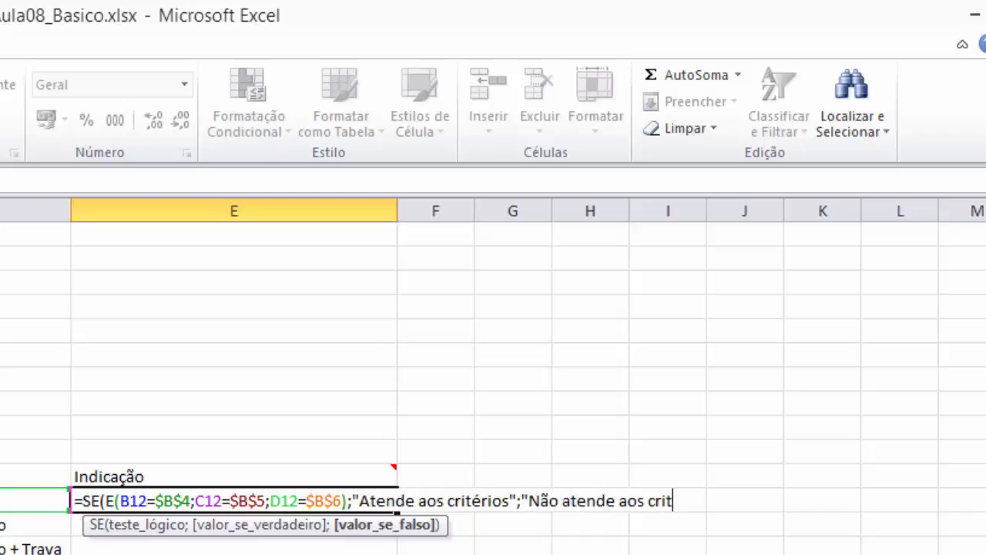
{"action": "type", "text": "\""}
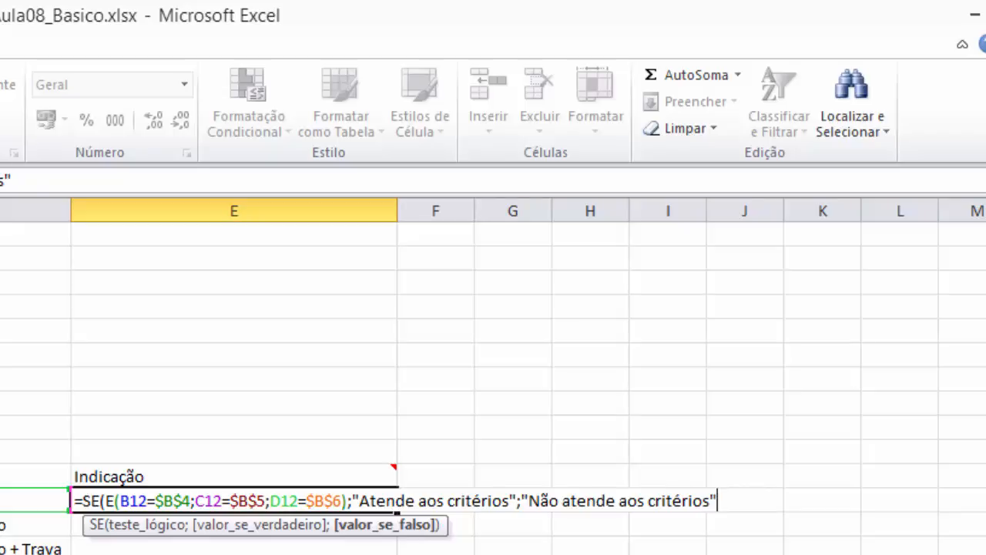
{"action": "type", "text": ")"}
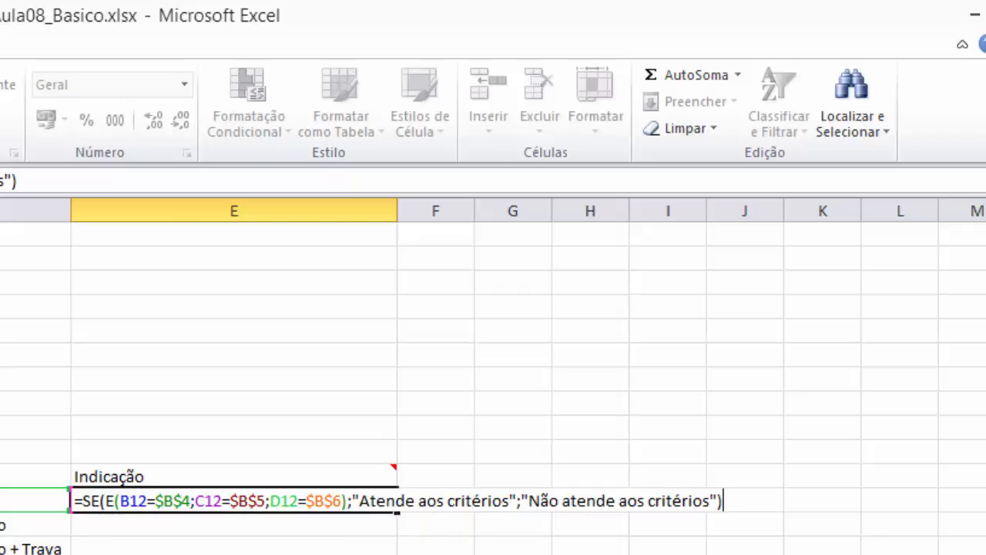
{"action": "key", "text": "Return"}
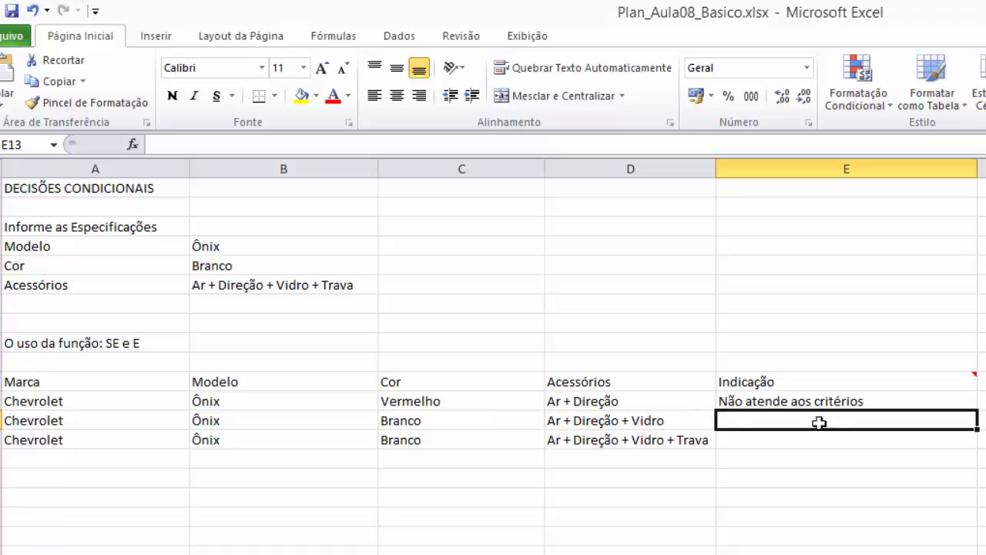
- Copy the formula from E12 down through E14 to fill the Indicação column
{"action": "left_click", "coordinate": [849, 396]}
{"action": "left_click_drag", "start_coordinate": [978, 413], "coordinate": [977, 445]}
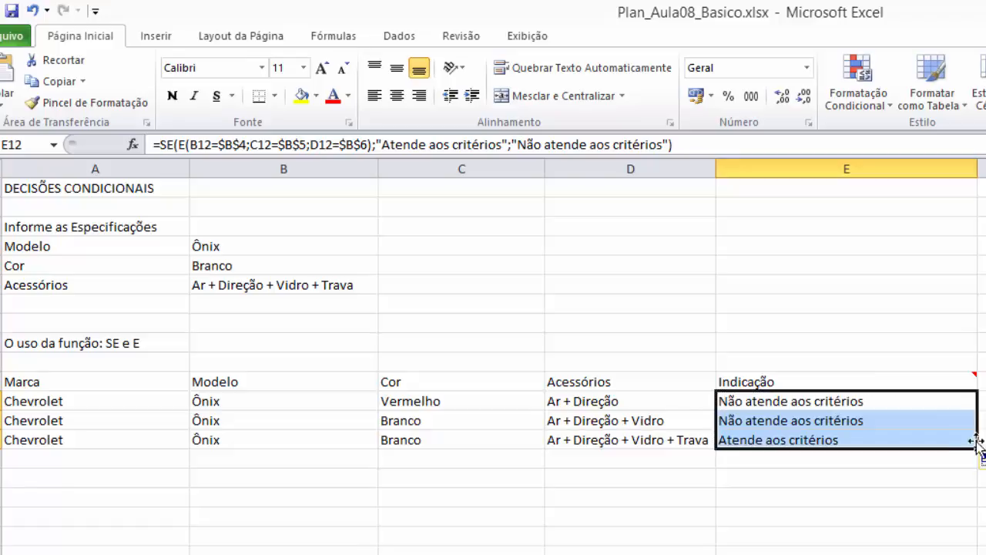
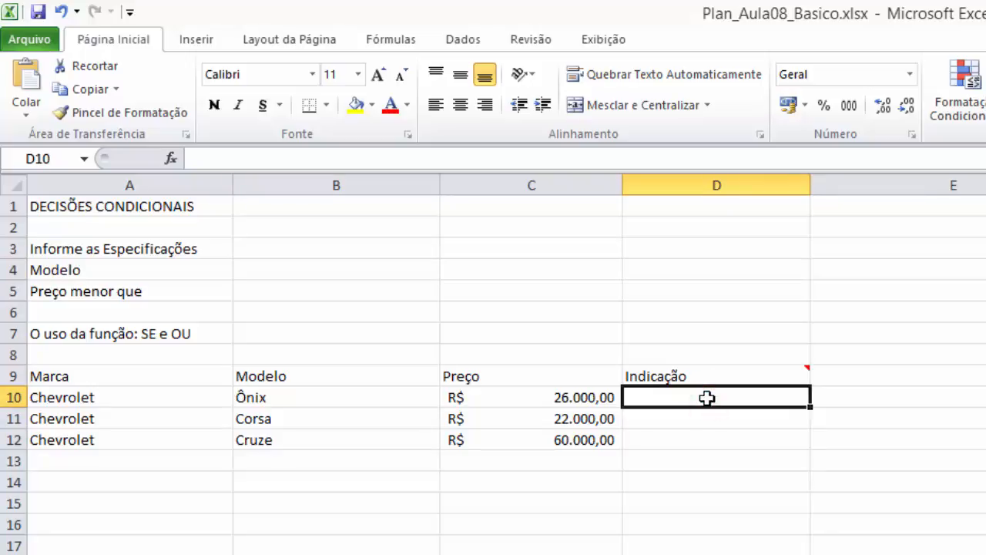
- Start an SE formula in D10 with a nested OU function whose first condition is B10=$B$4, using an absolute model reference
{"action": "type", "text": "=SE("}
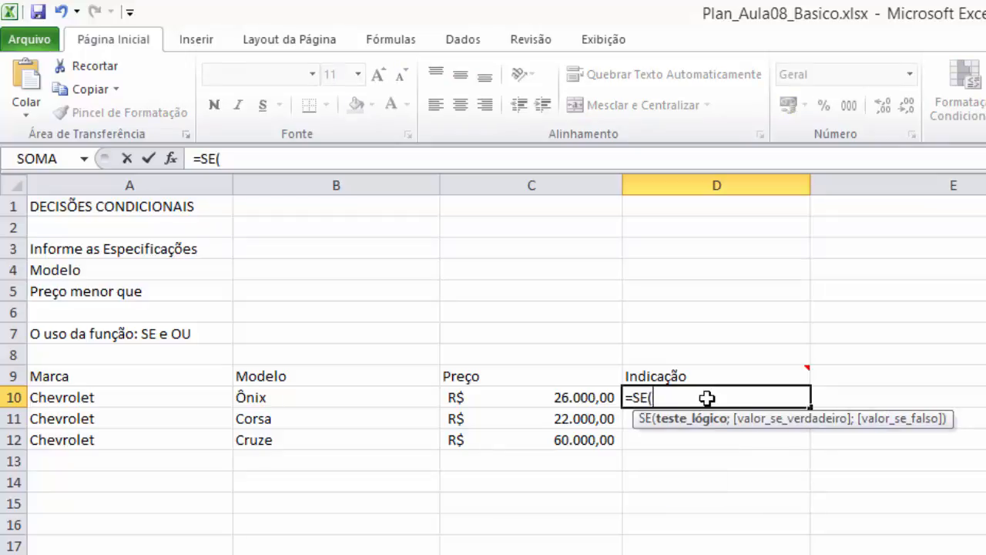
{"action": "type", "text": "OU"}
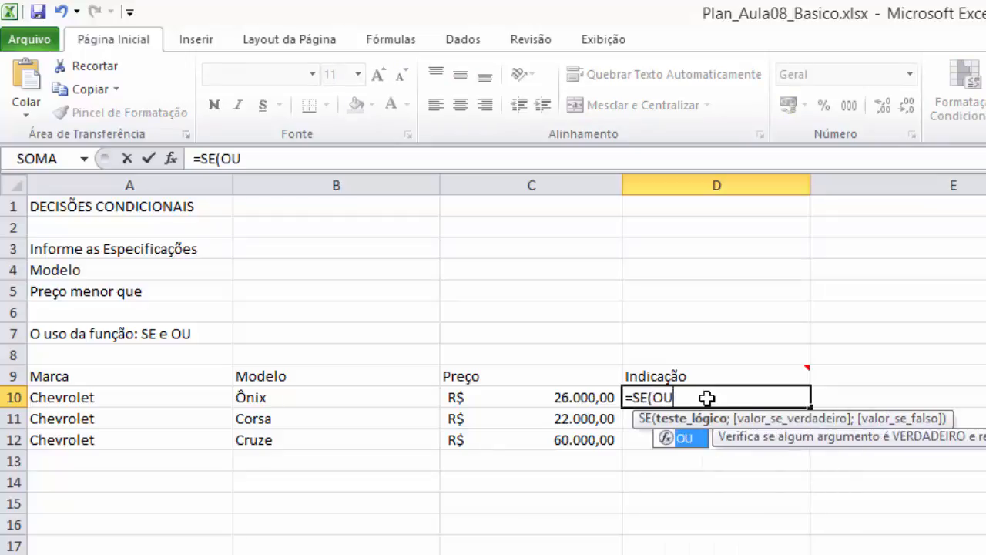
{"action": "type", "text": "("}
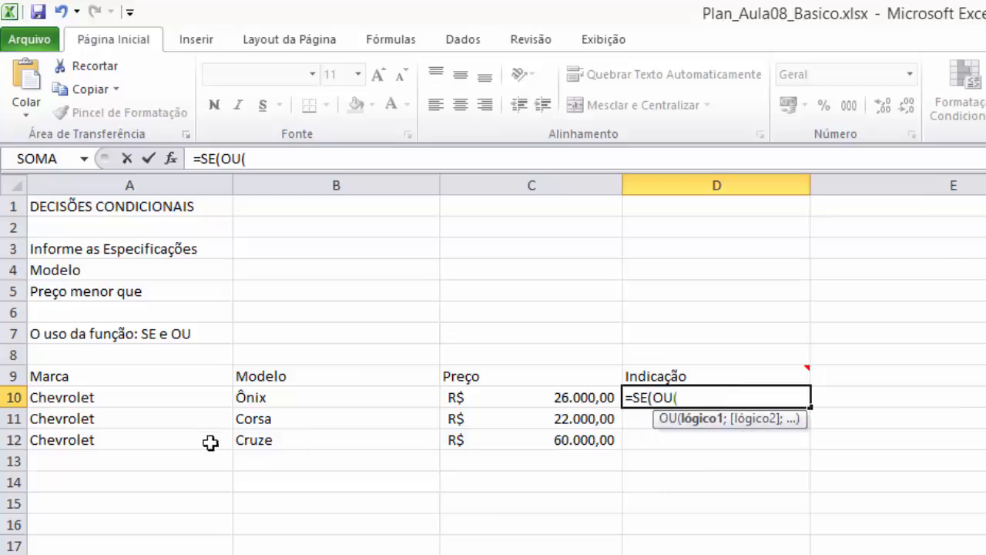
{"action": "left_click", "coordinate": [312, 394]}
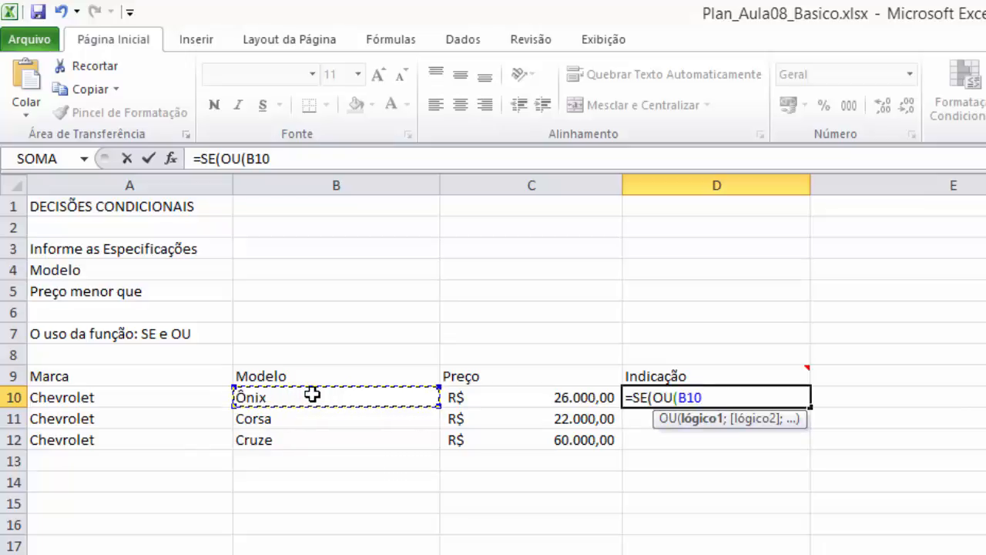
{"action": "type", "text": "="}
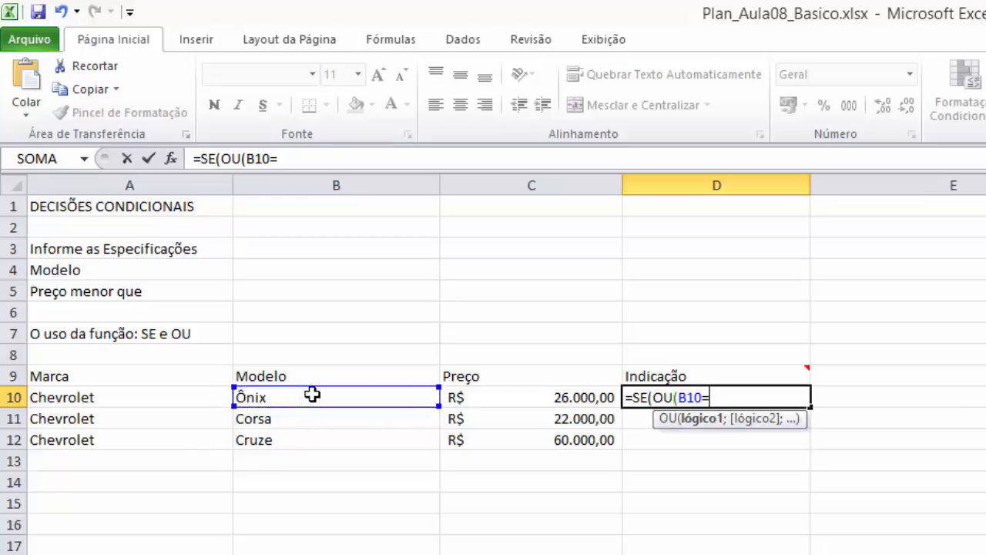
{"action": "left_click", "coordinate": [309, 268]}
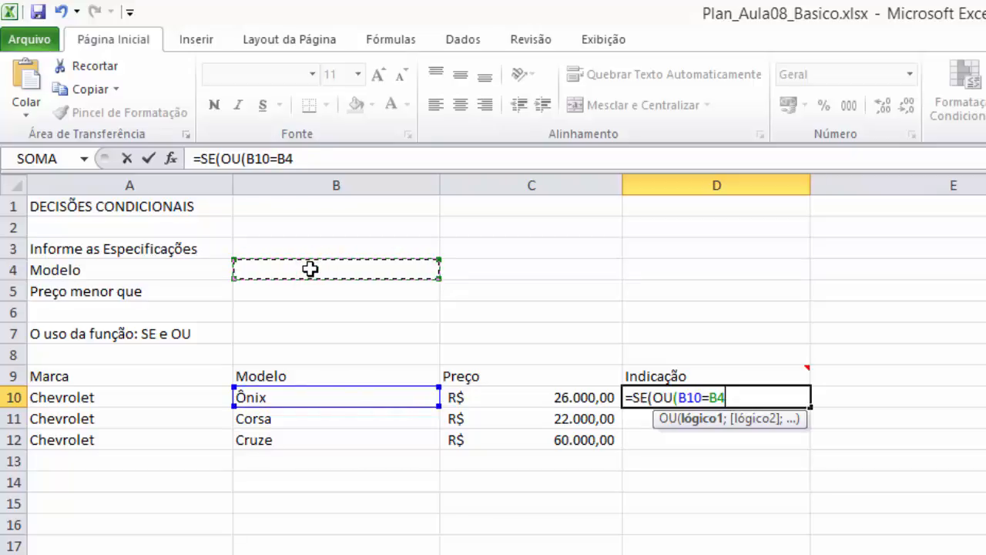
{"action": "key", "text": "F4"}
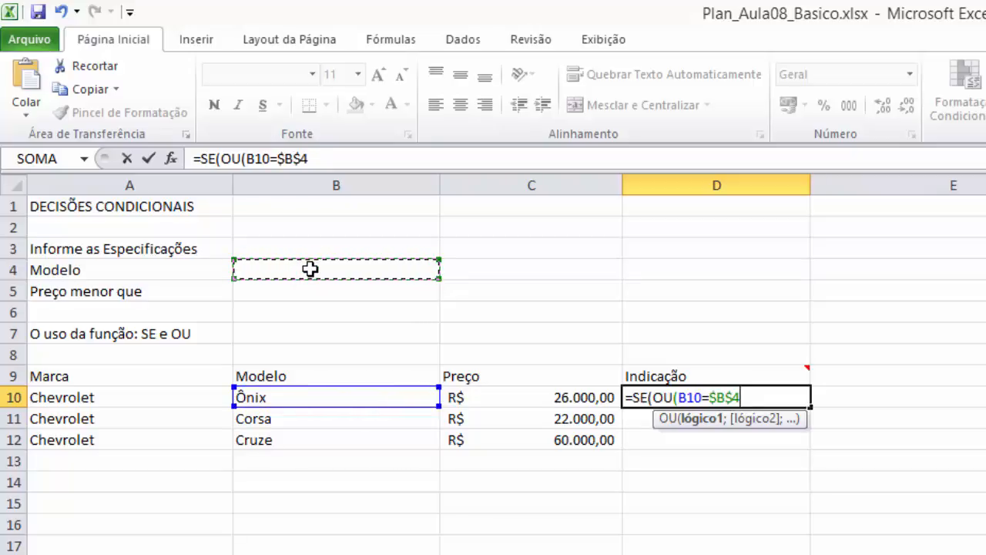
- Add C10<$B$5 as the second condition, with an absolute price reference, and close the OU function
{"action": "type", "text": ";"}
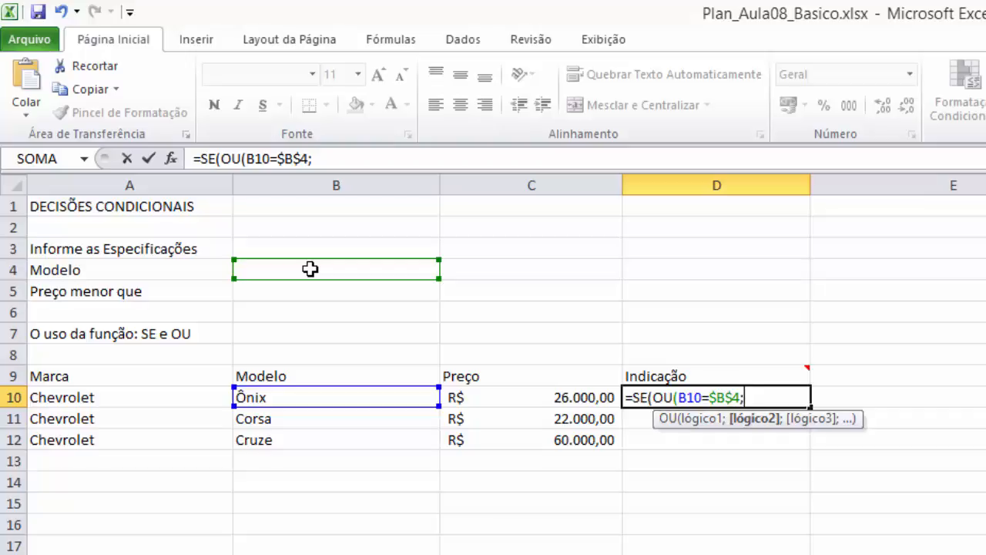
{"action": "left_click", "coordinate": [545, 398]}
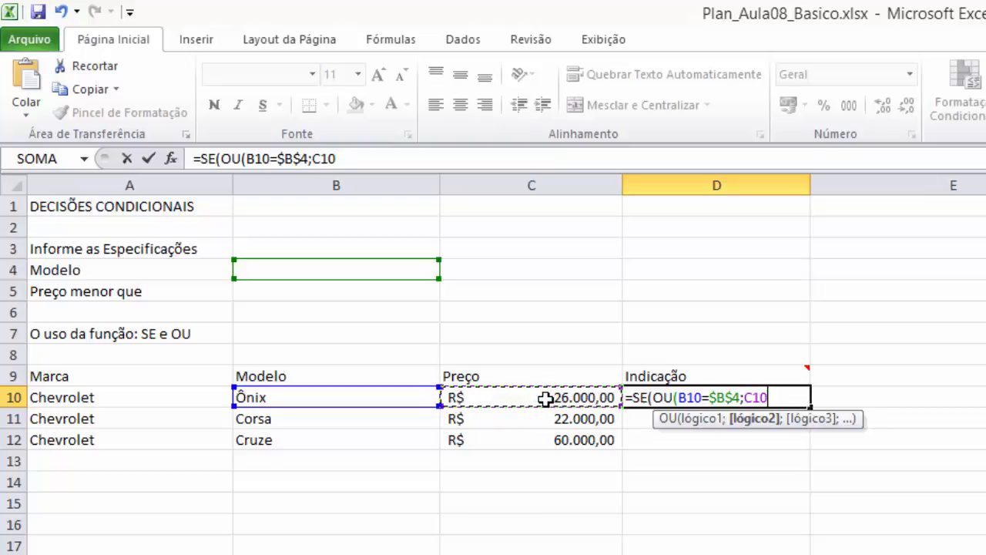
{"action": "type", "text": "<"}
{"action": "left_click", "coordinate": [318, 289]}
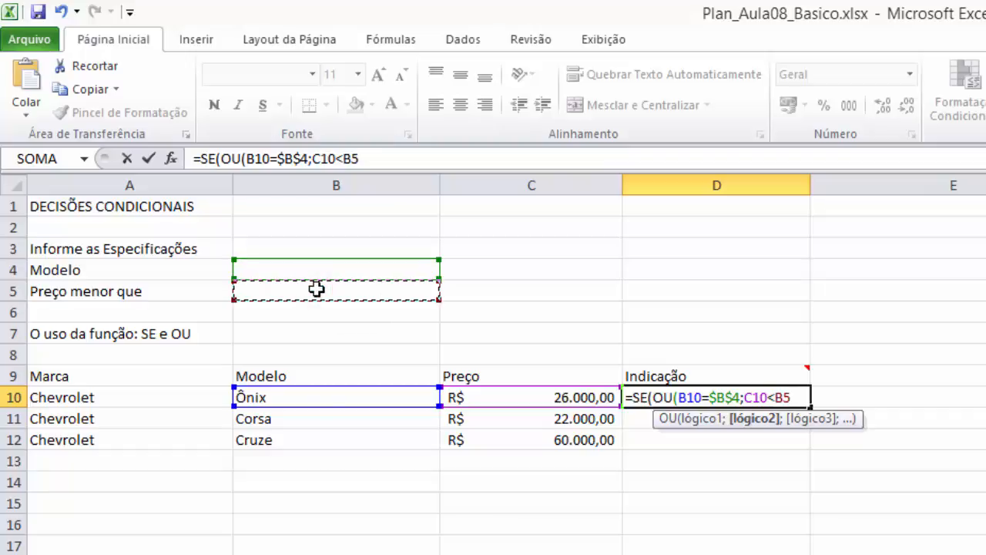
{"action": "key", "text": "F4"}
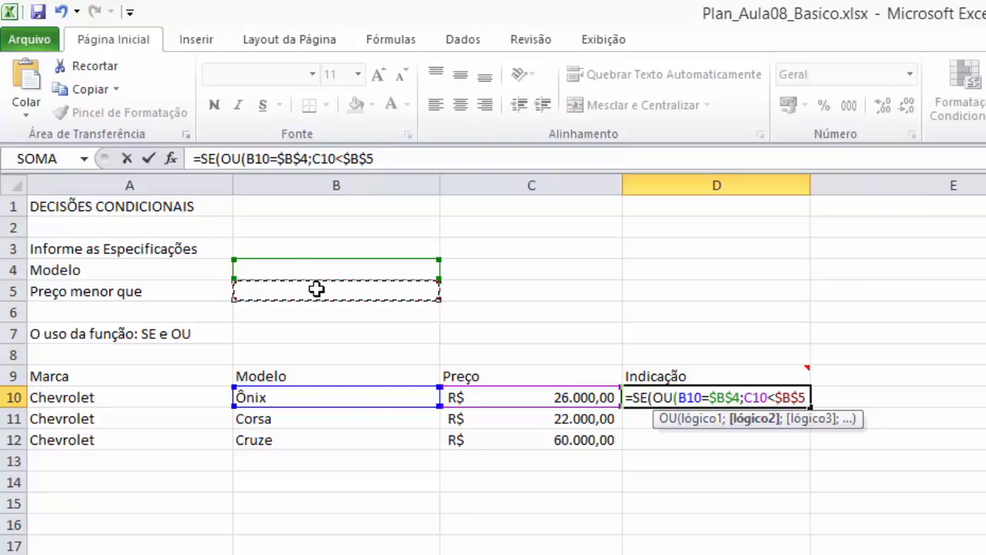
{"action": "type", "text": ")"}
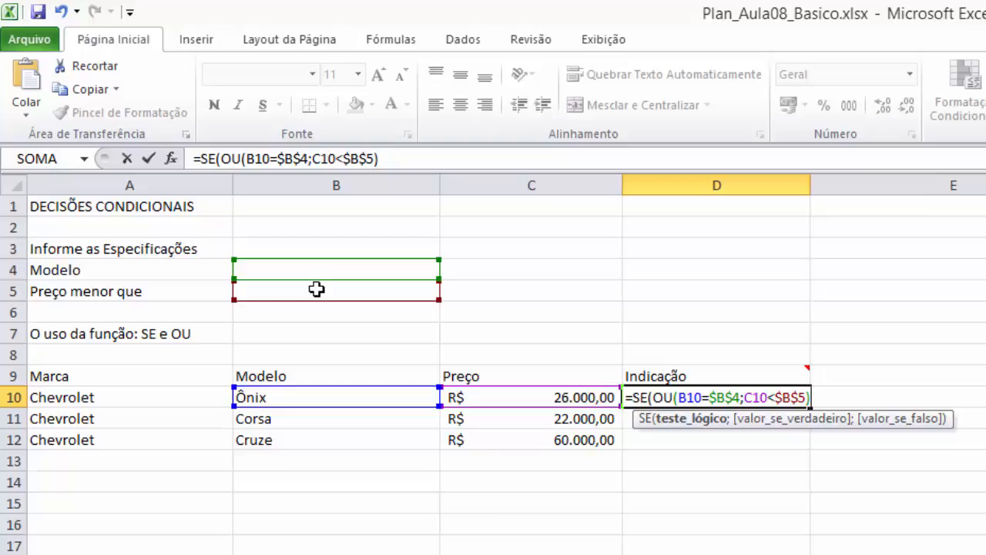
- Set the value-if-true argument of the SE function in D10 to "Atende aos critérios"
{"action": "type", "text": ";"}
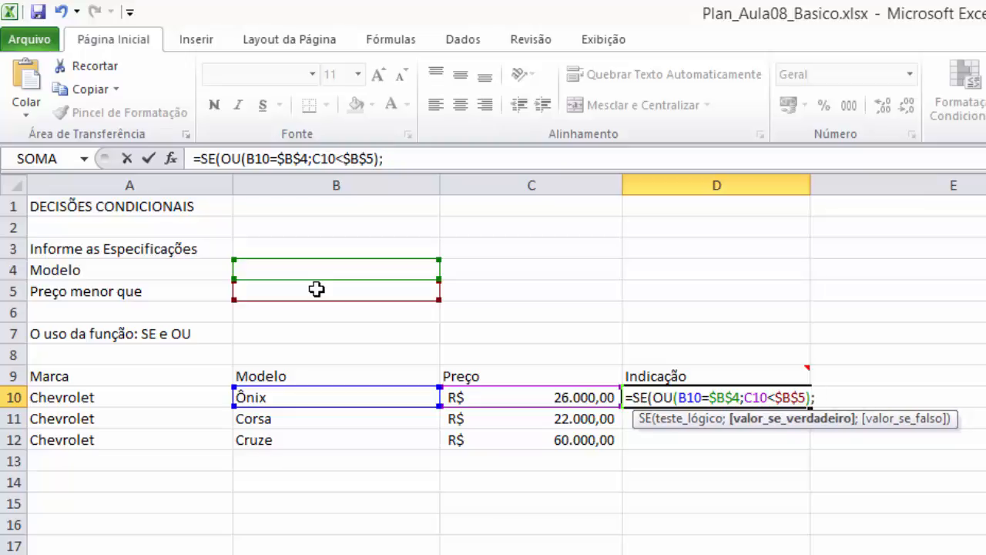
{"action": "mouse_move", "coordinate": [728, 373]}
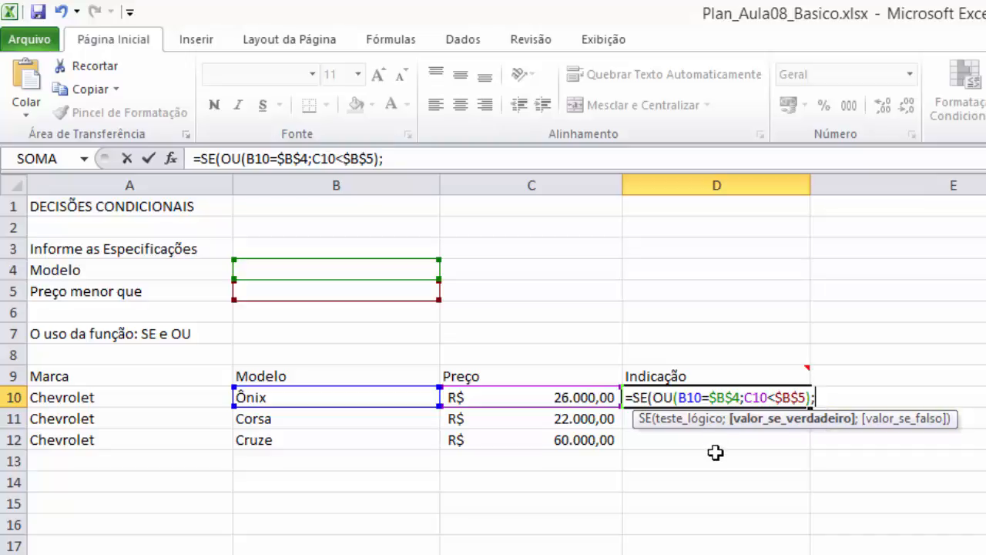
{"action": "type", "text": "\"Atende aos "}
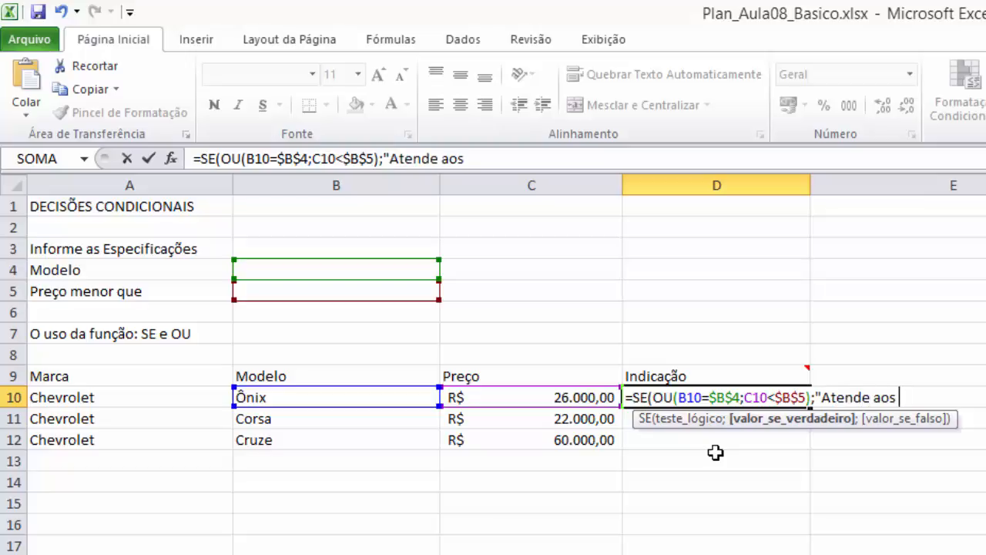
{"action": "type", "text": "critérios"}
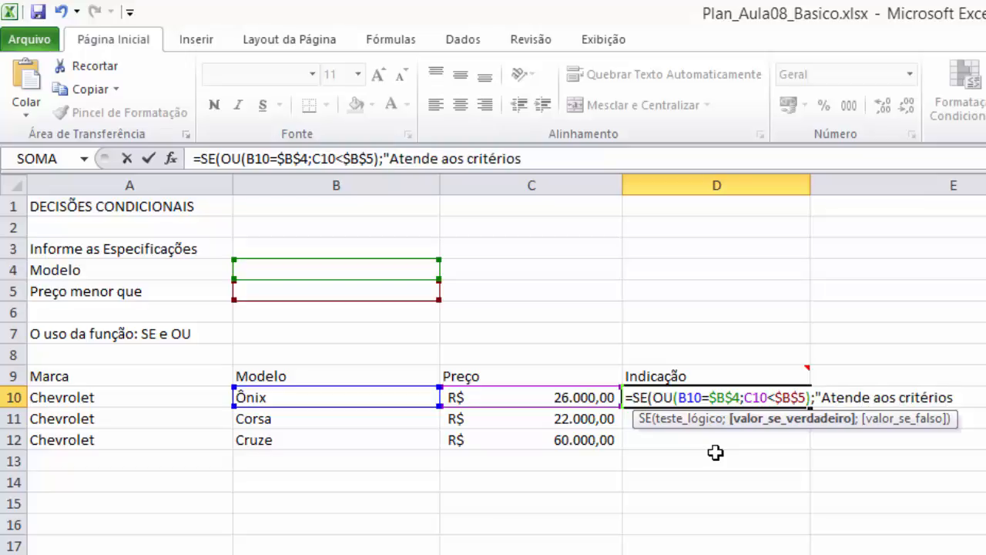
{"action": "type", "text": "\";"}
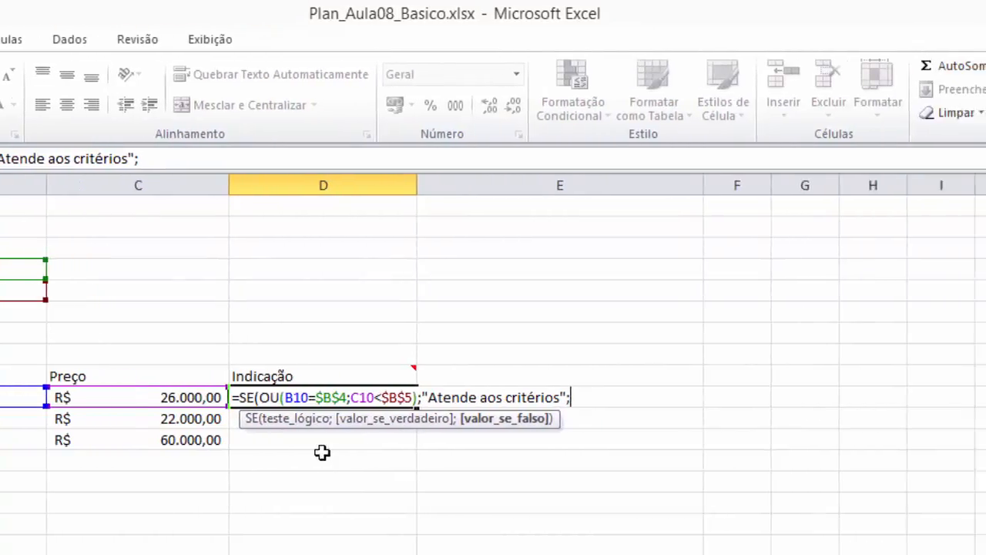
{"action": "type", "text": "\"Nã"}
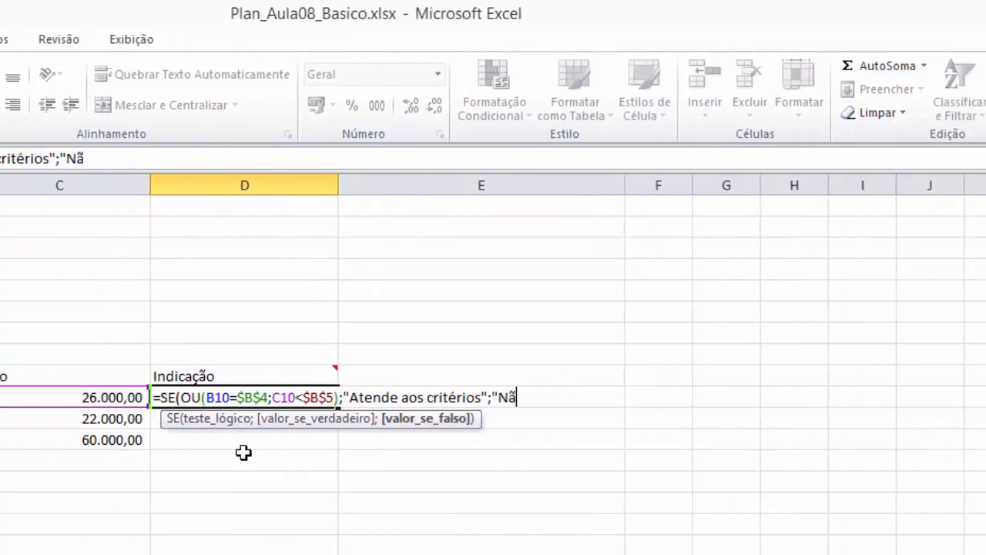
{"action": "type", "text": "o atende aos cri"}
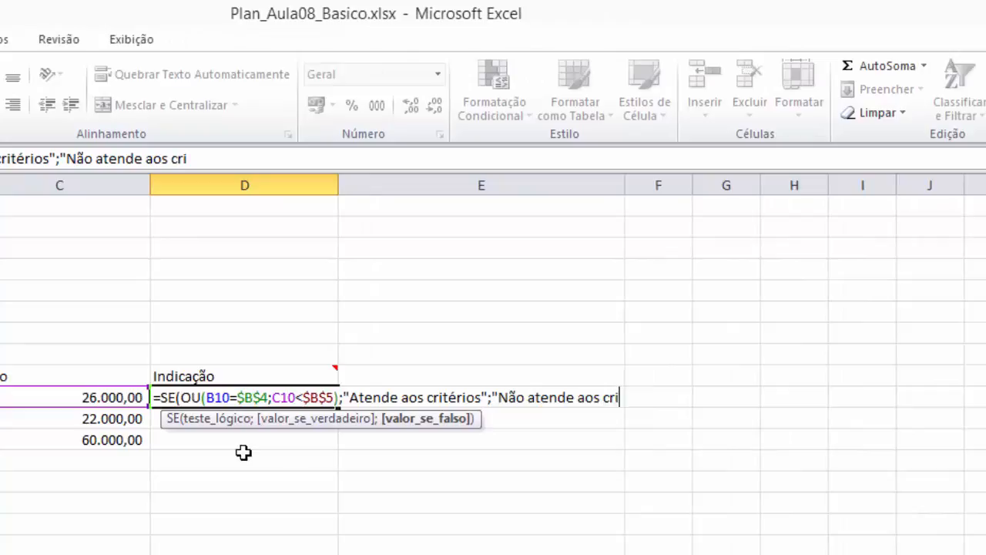
{"action": "type", "text": "térios\""}
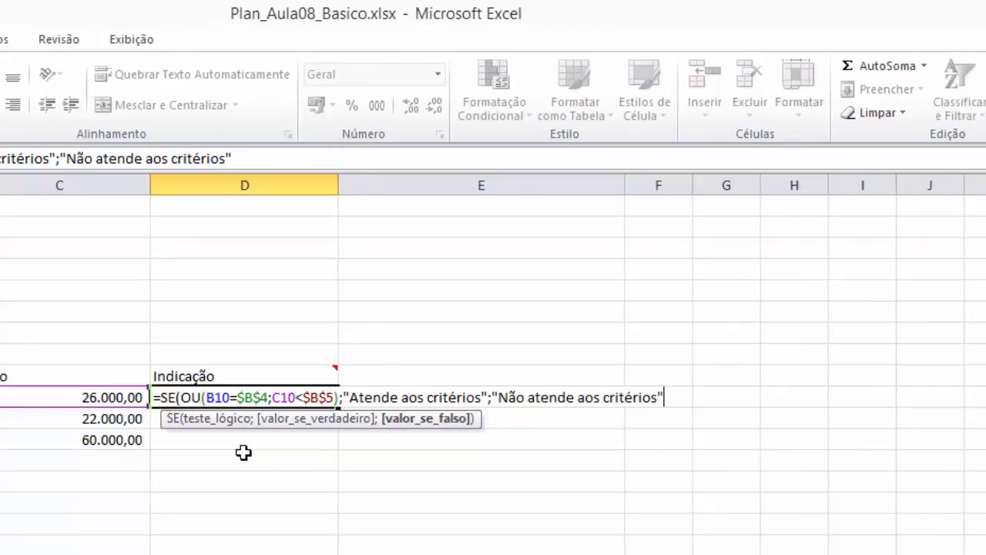
{"action": "type", "text": ")"}
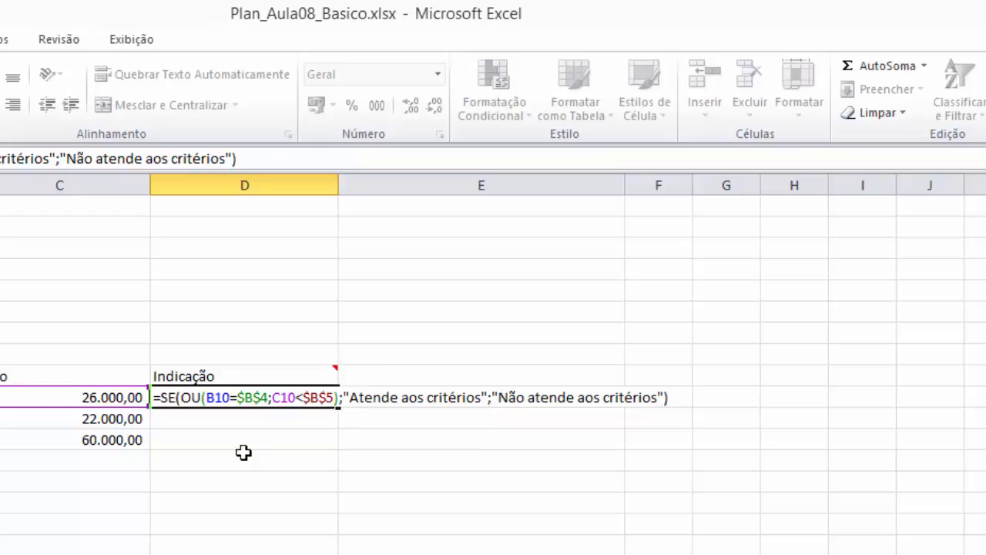
- Set the value-if-false argument to "Não atende aos critérios" and complete the formula in D10
{"action": "key", "text": "Return"}
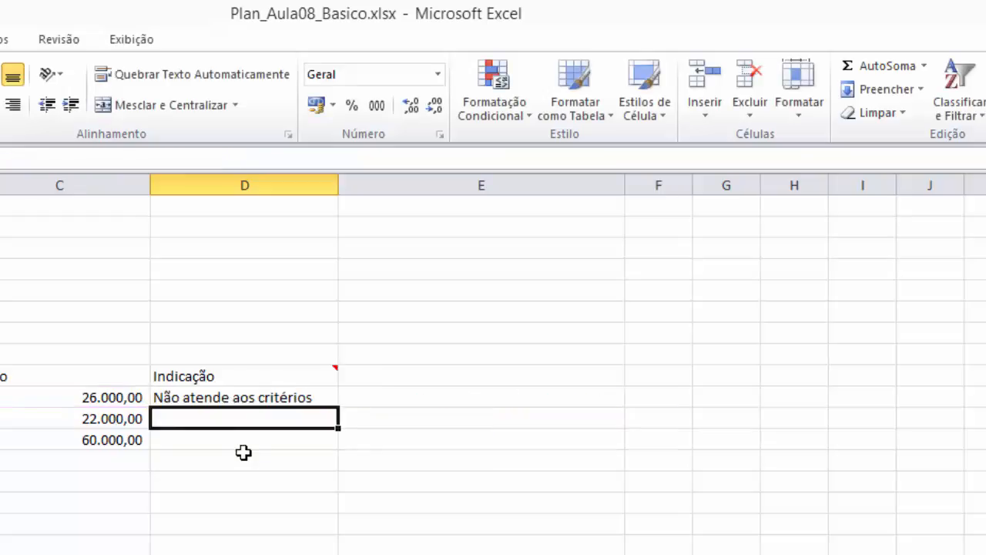
- Copy the formula from D10 down through D12 to fill the Indicação column
{"action": "left_click", "coordinate": [313, 397]}
{"action": "left_click_drag", "start_coordinate": [338, 407], "coordinate": [339, 444]}
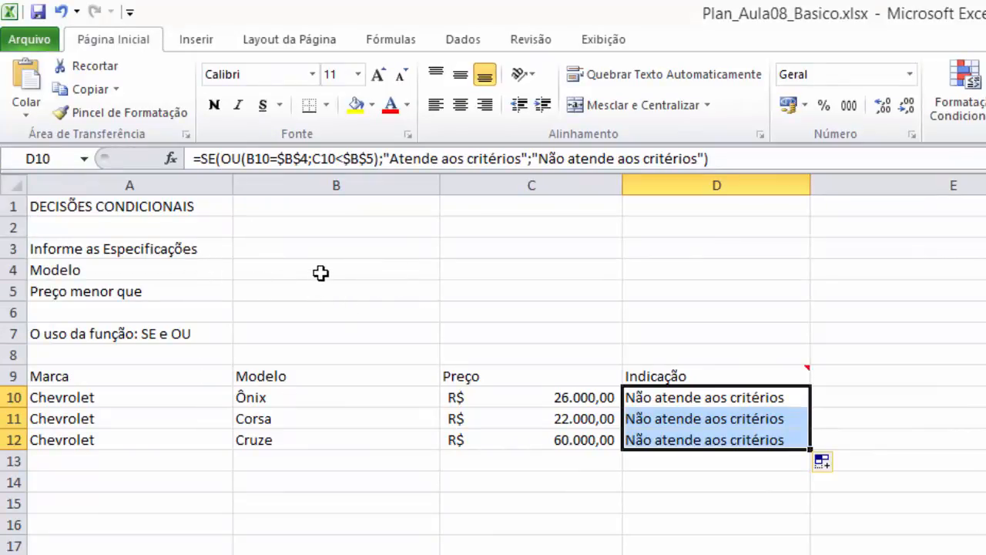
- Enter "Ônix" as the Modelo specification in B4, with the capital accented letter
{"action": "left_click", "coordinate": [324, 270]}
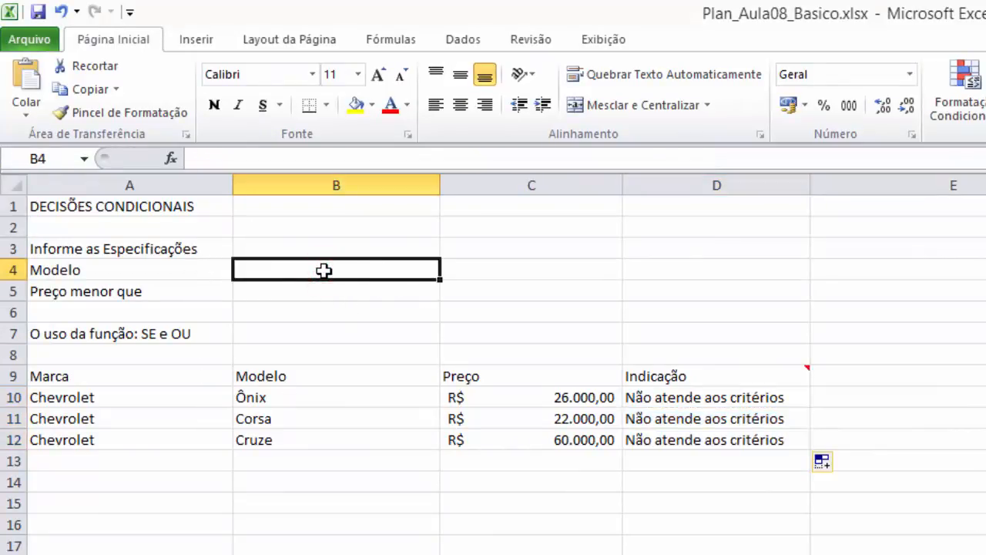
{"action": "type", "text": "onix"}
{"action": "key", "text": "BackSpace"}
{"action": "key", "text": "BackSpace"}
{"action": "key", "text": "BackSpace"}
{"action": "key", "text": "BackSpace"}
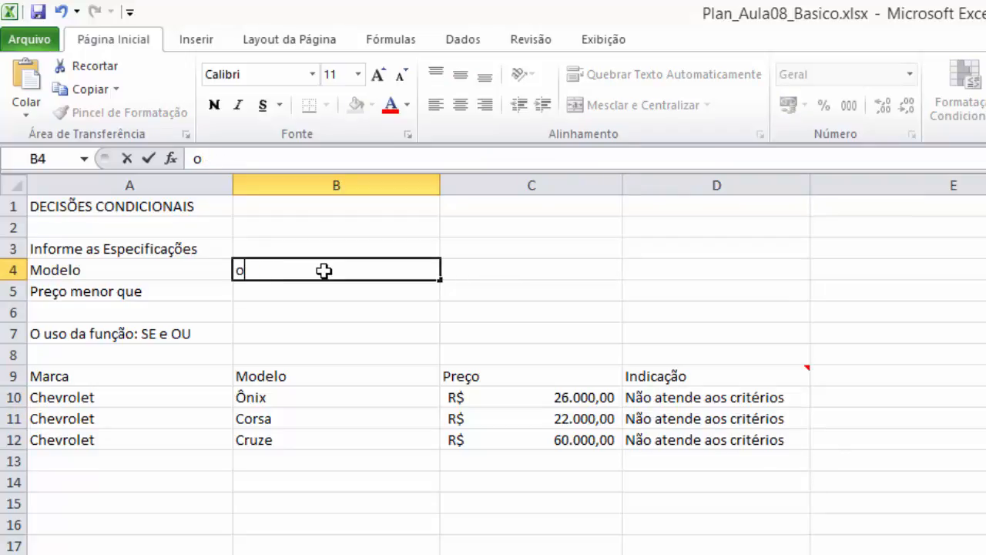
{"action": "type", "text": "ônix"}
{"action": "key", "text": "BackSpace"}
{"action": "key", "text": "BackSpace"}
{"action": "key", "text": "BackSpace"}
{"action": "key", "text": "BackSpace"}
{"action": "type", "text": "Ônix"}
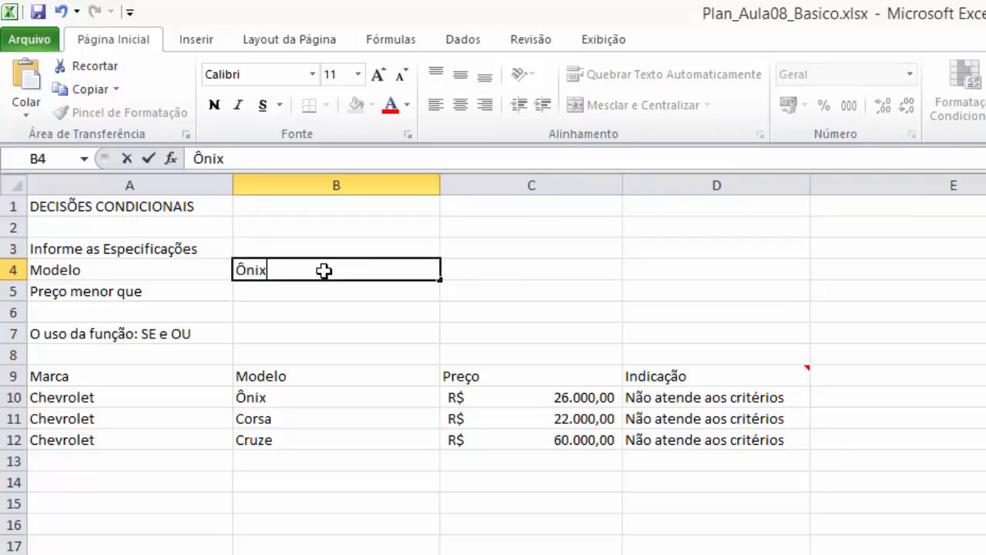
{"action": "key", "text": "Return"}
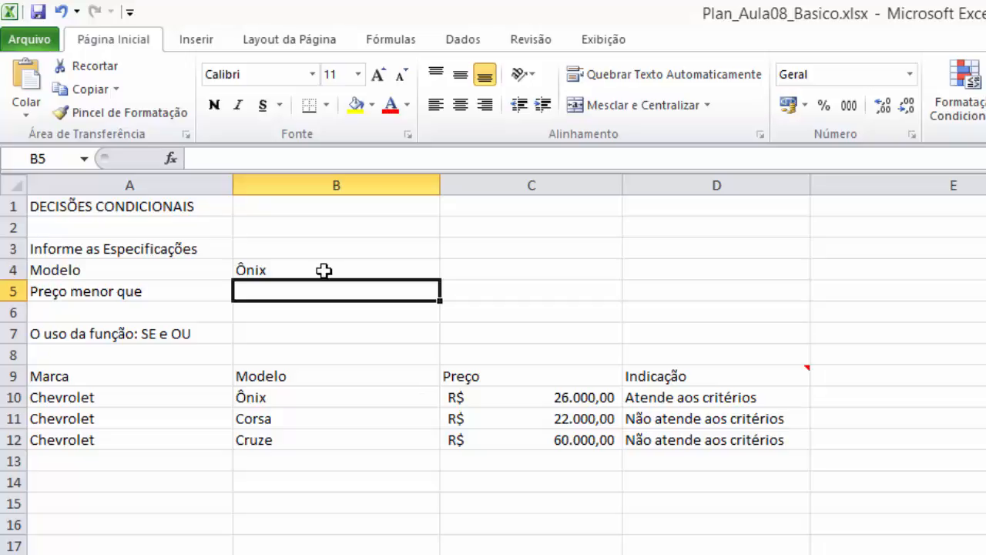
- Enter 30000 as the Preço menor que value in B5 and give the cell the R$ accounting format
{"action": "type", "text": "30000"}
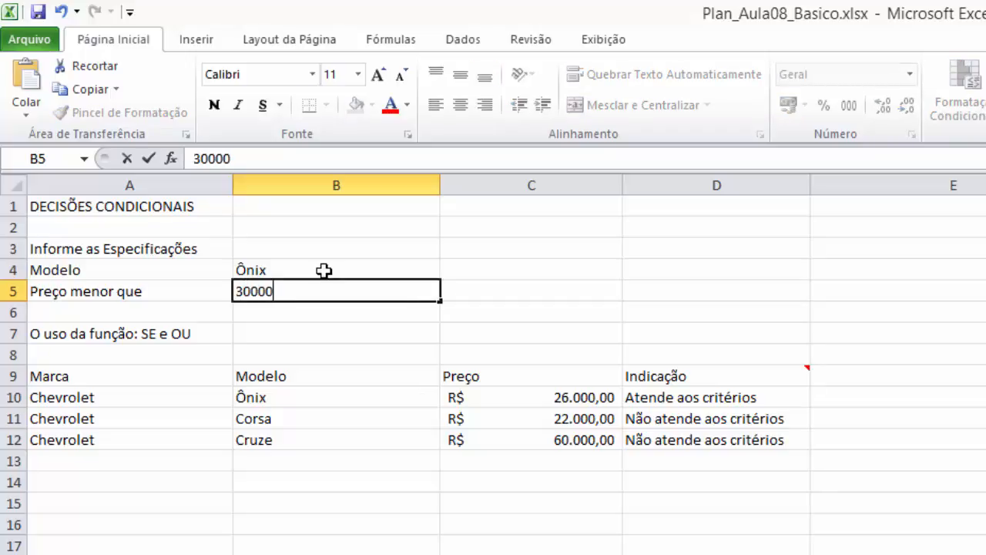
{"action": "key", "text": "Return"}
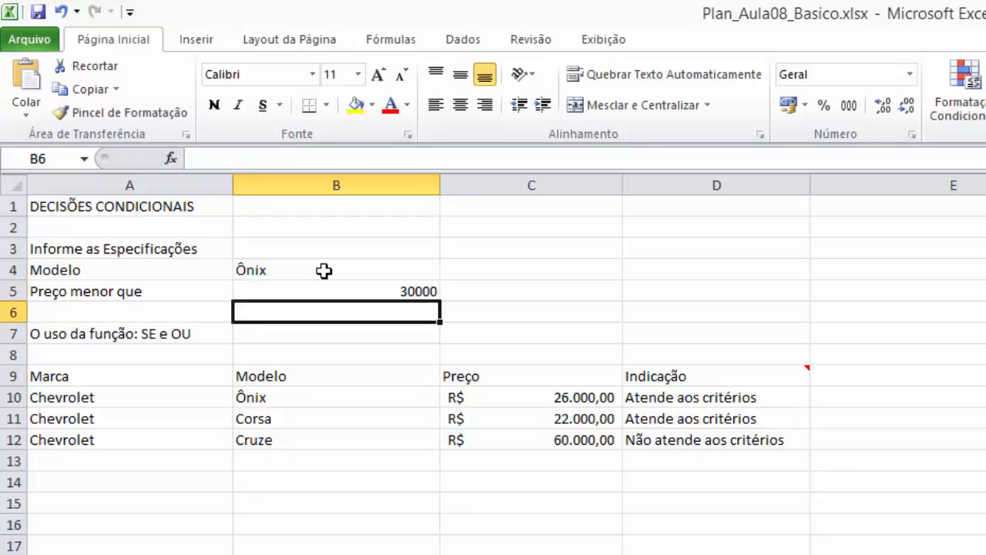
{"action": "left_click", "coordinate": [349, 291]}
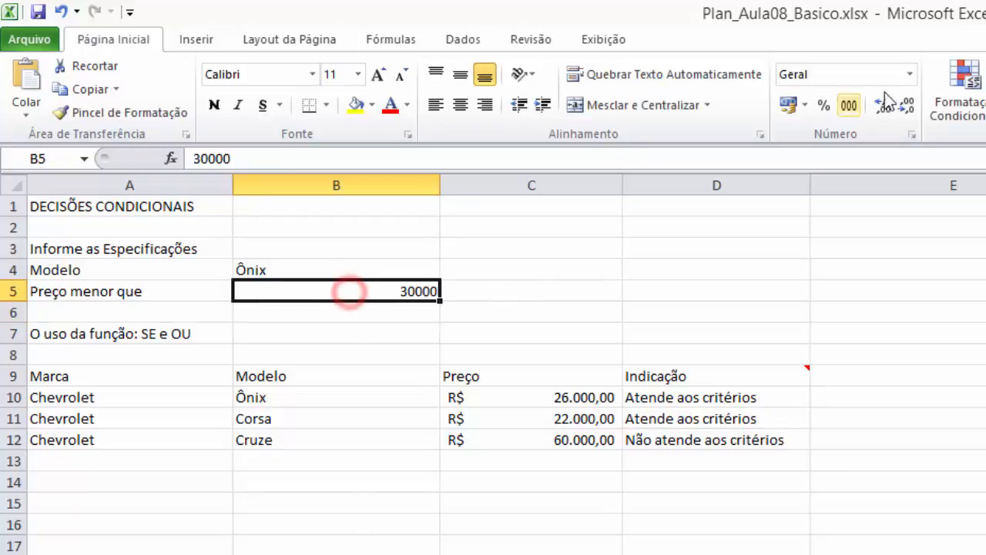
{"action": "left_click", "coordinate": [787, 105]}
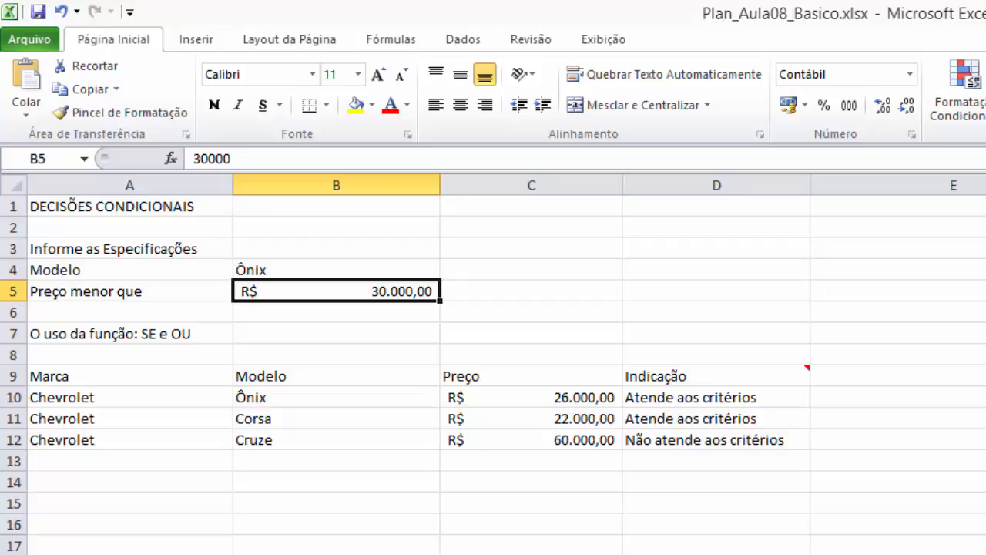
- Change the Preço menor que value in B5 to 25000
{"action": "type", "text": "2"}
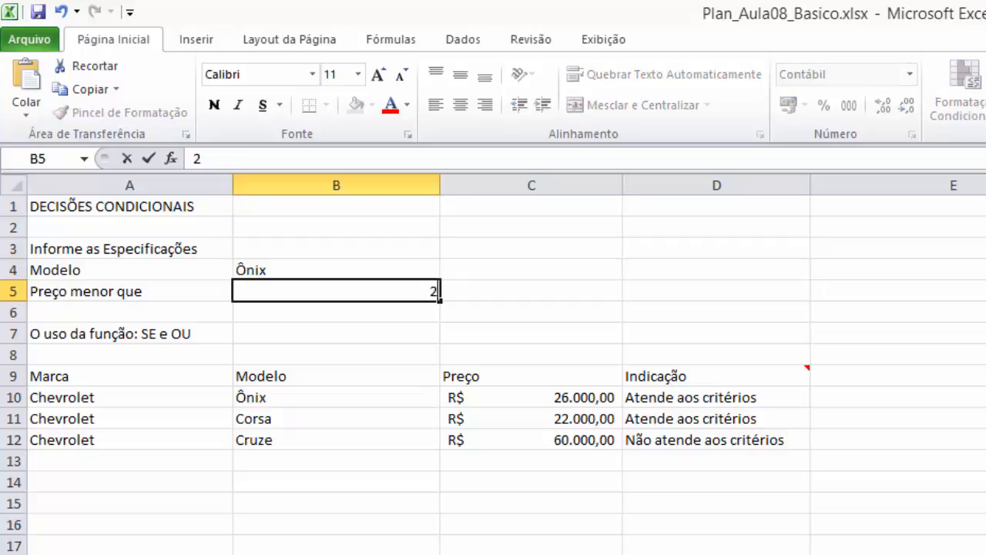
{"action": "type", "text": "5.00000"}
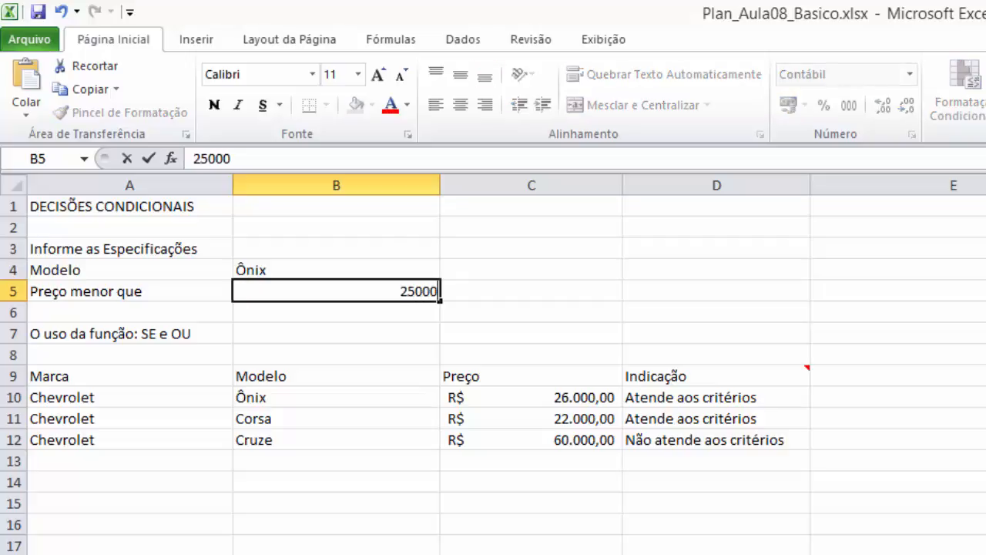
{"action": "key", "text": "Return"}
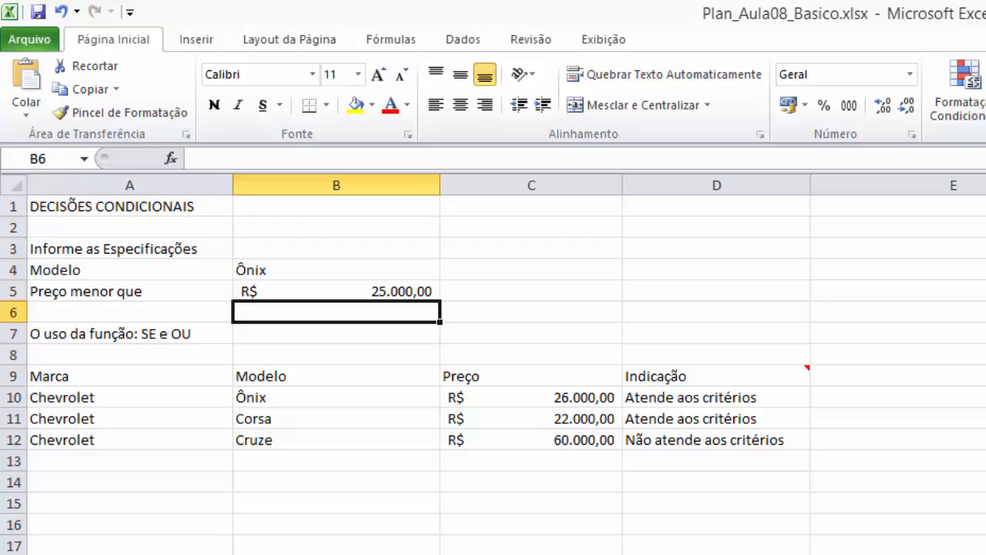
- Change the Modelo specification in B4 to "Cruze" and the Preço menor que value in B5 to 30000
{"action": "key", "text": "Up"}
{"action": "key", "text": "Up"}
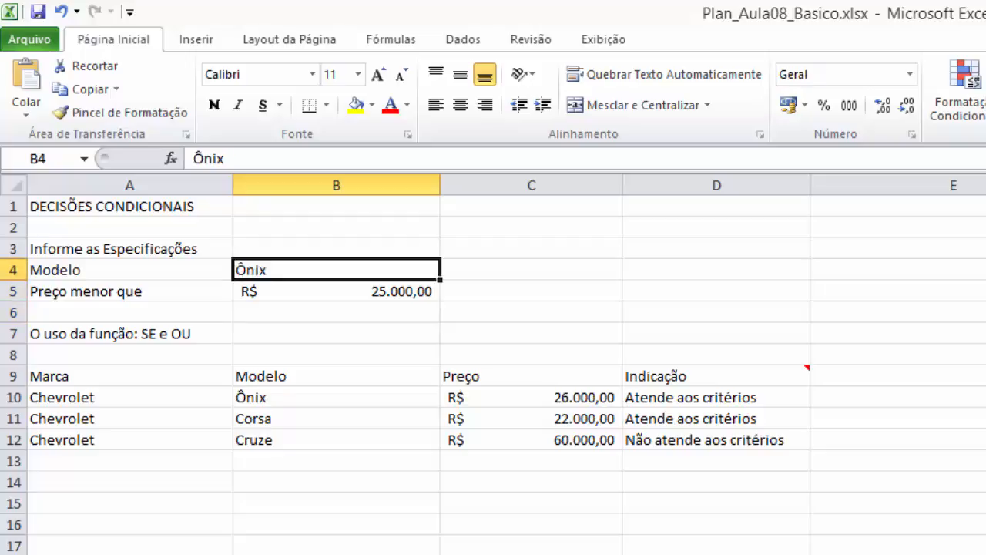
{"action": "type", "text": "Cruze"}
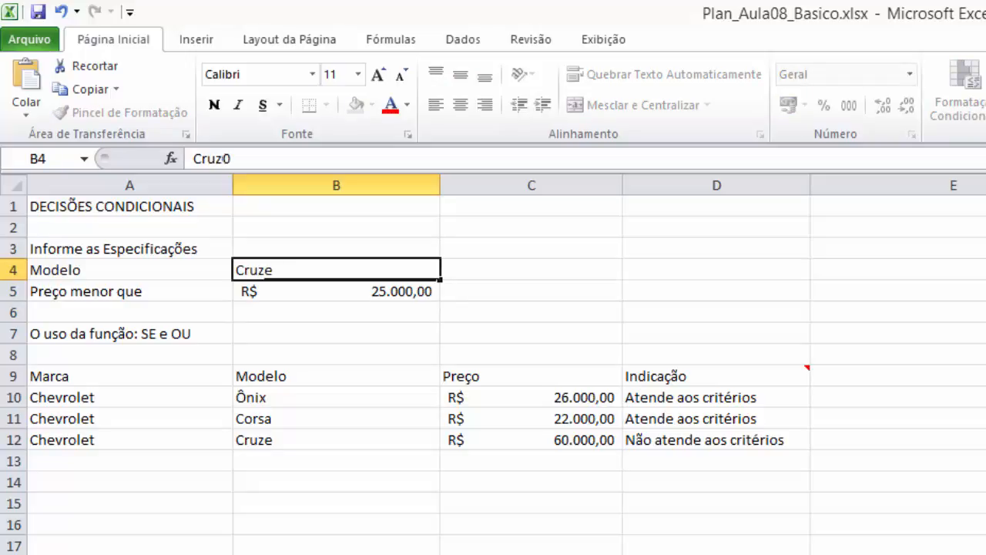
{"action": "key", "text": "Return"}
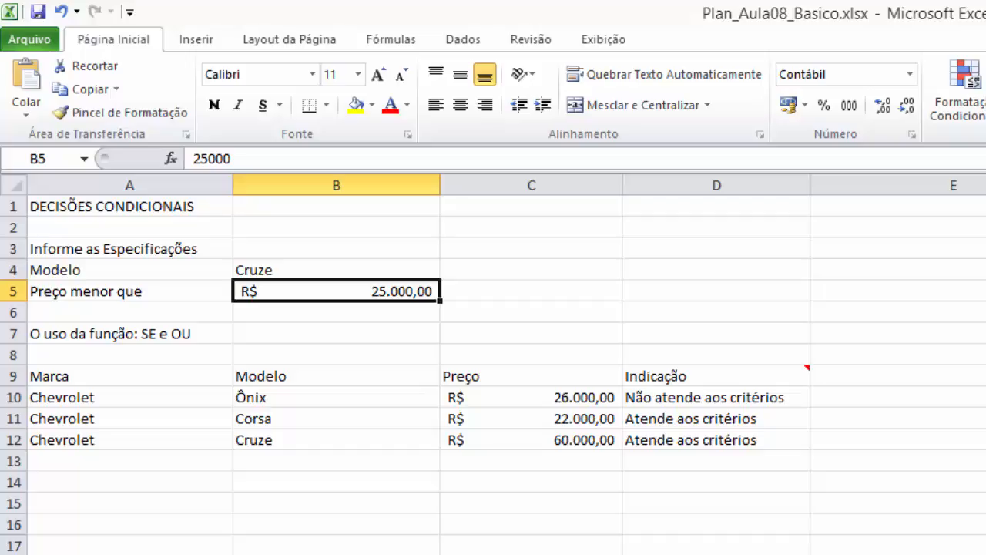
{"action": "type", "text": "30000"}
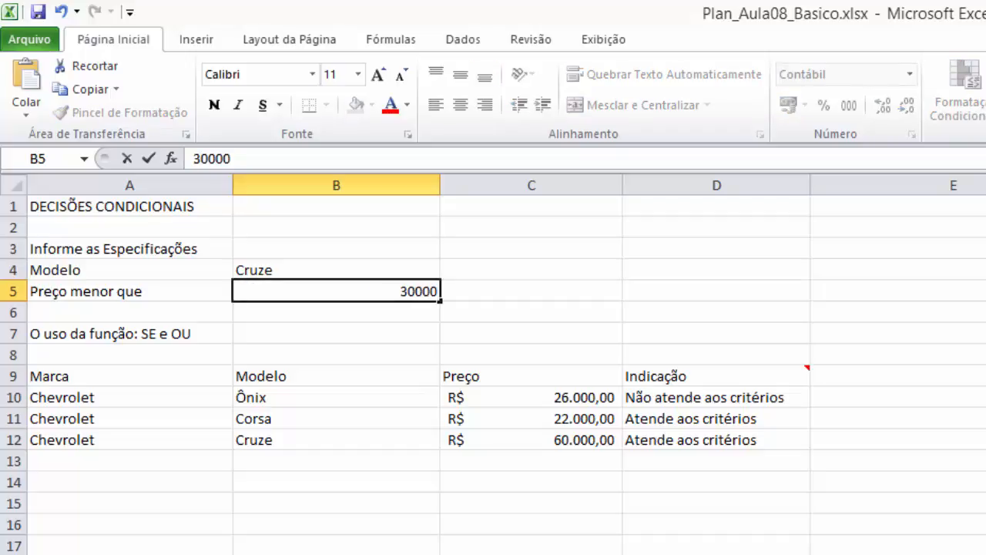
{"action": "key", "text": "Return"}
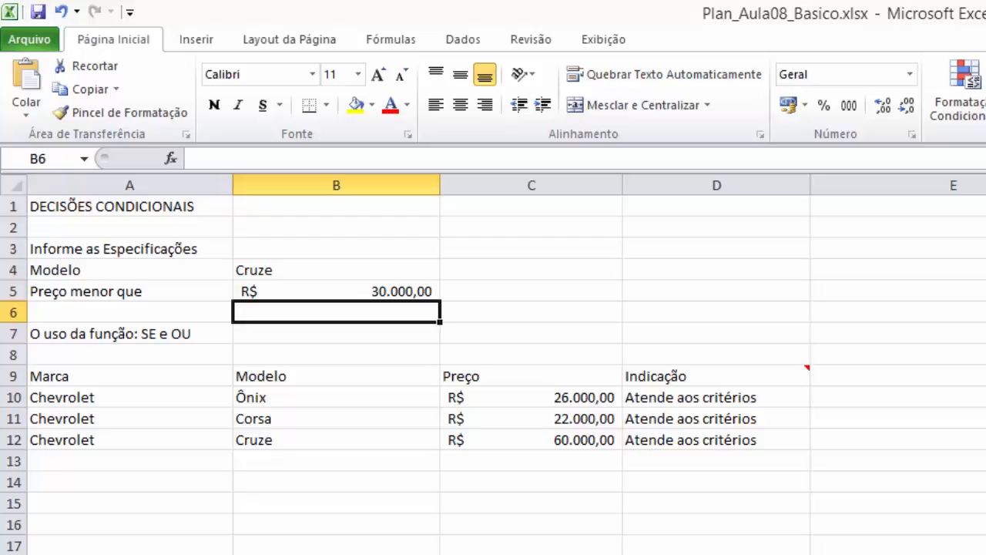
- Set the Preço menor que value in B5 to 25000
{"action": "key", "text": "Up"}
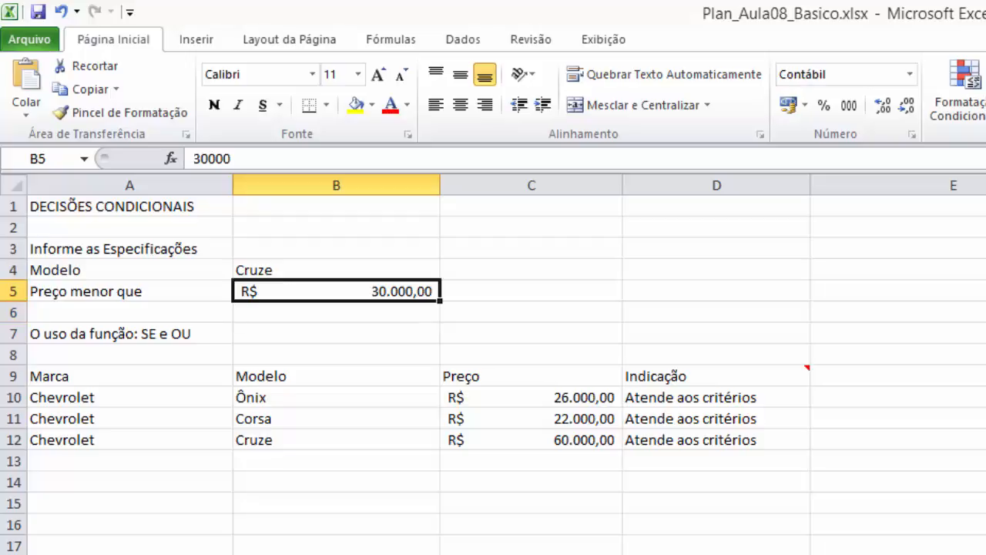
{"action": "type", "text": "25000"}
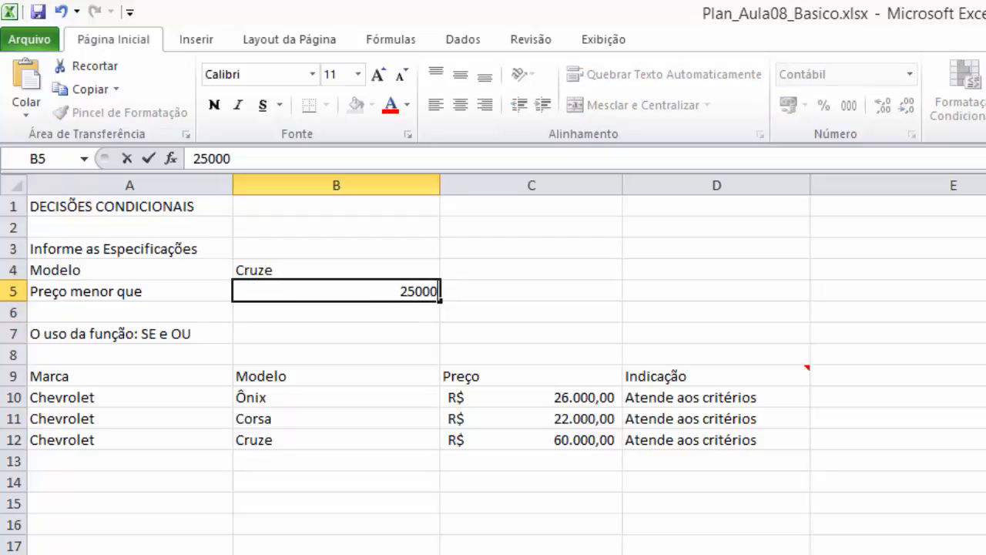
{"action": "key", "text": "Return"}
- Replace the Modelo specification in B4 with "Ônix", using the capital accented letter
{"action": "key", "text": "Up"}
{"action": "key", "text": "Up"}
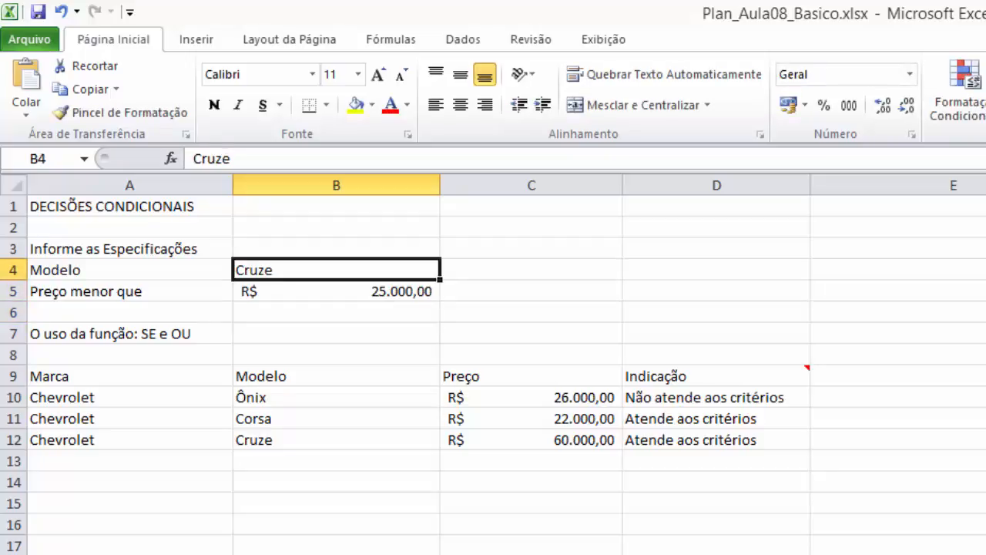
{"action": "type", "text": "ônix"}
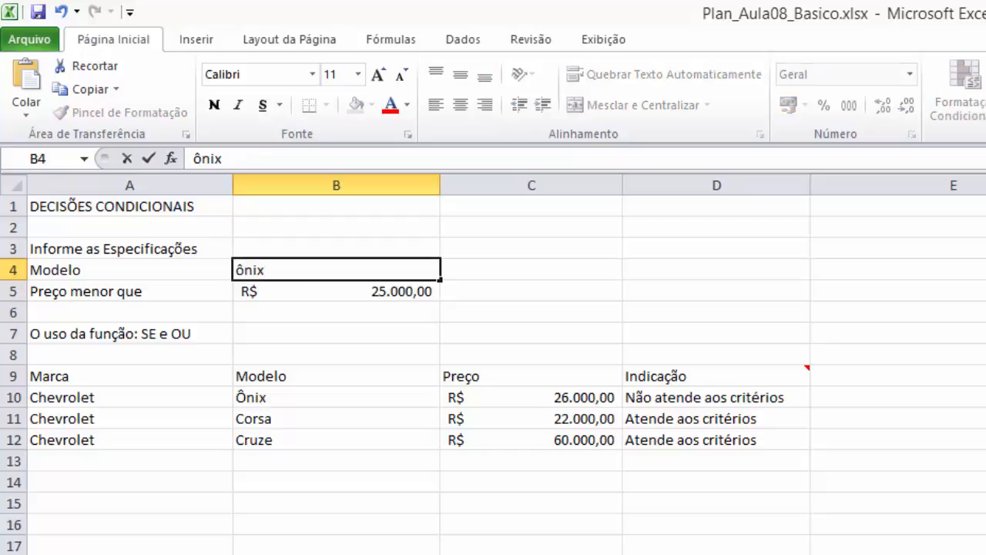
{"action": "key", "text": "BackSpace"}
{"action": "key", "text": "BackSpace"}
{"action": "key", "text": "BackSpace"}
{"action": "key", "text": "BackSpace"}
{"action": "type", "text": "Ônix"}
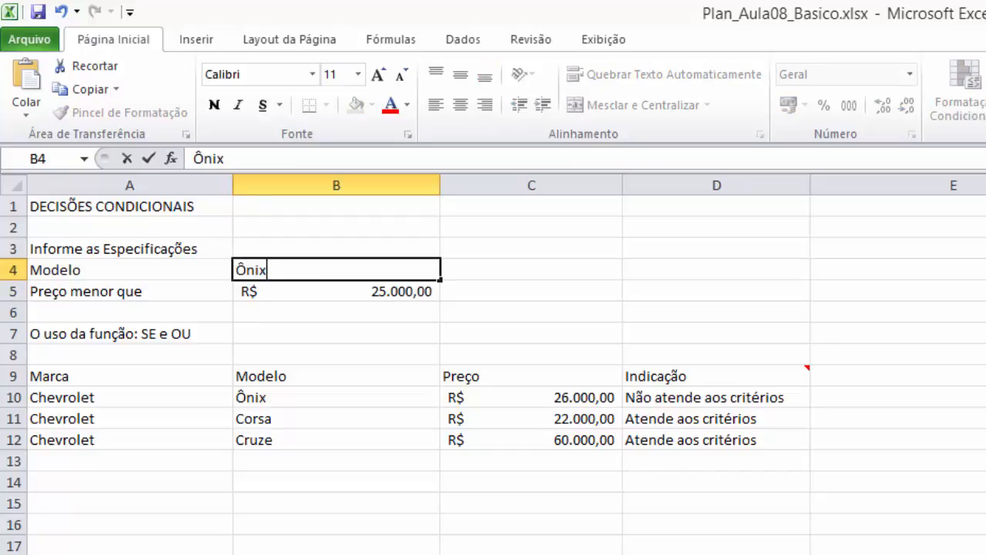
{"action": "key", "text": "Return"}
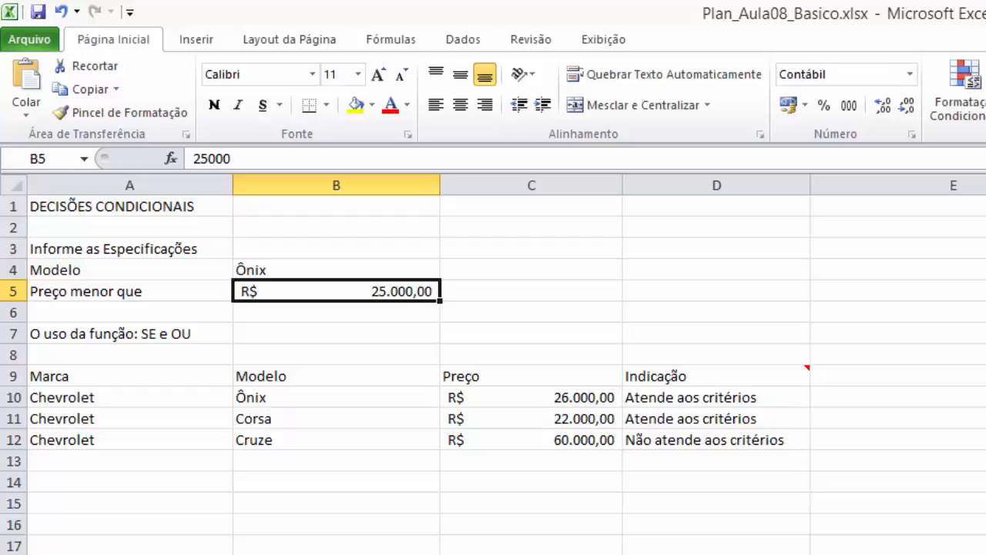